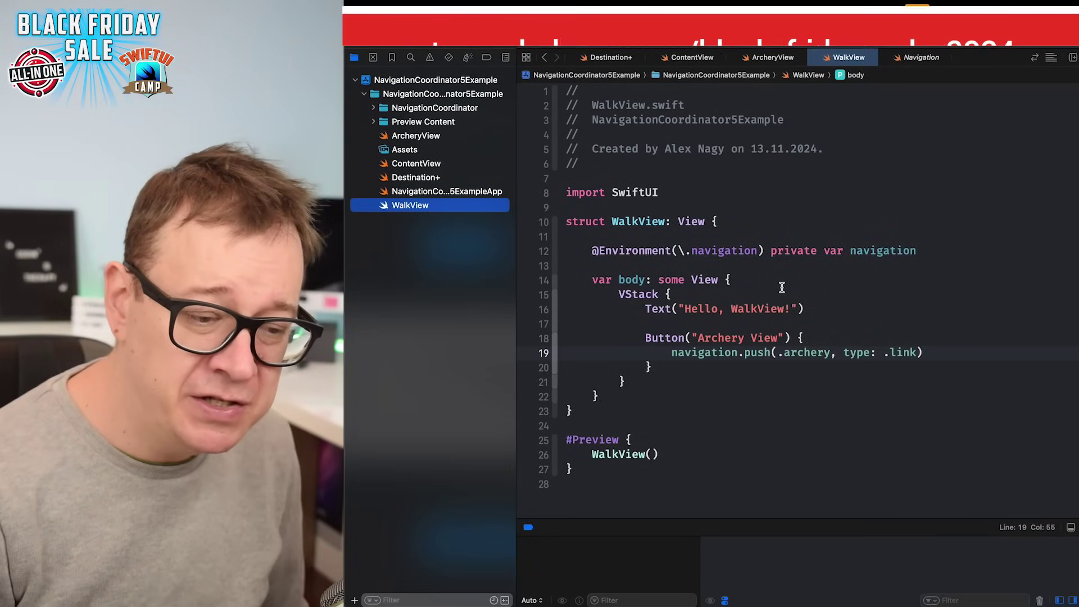
- Review WalkView's archery push and navigation environment key, then switch to ArcheryView
{"action": "left_click_drag", "start_coordinate": [671, 353], "coordinate": [930, 352]}
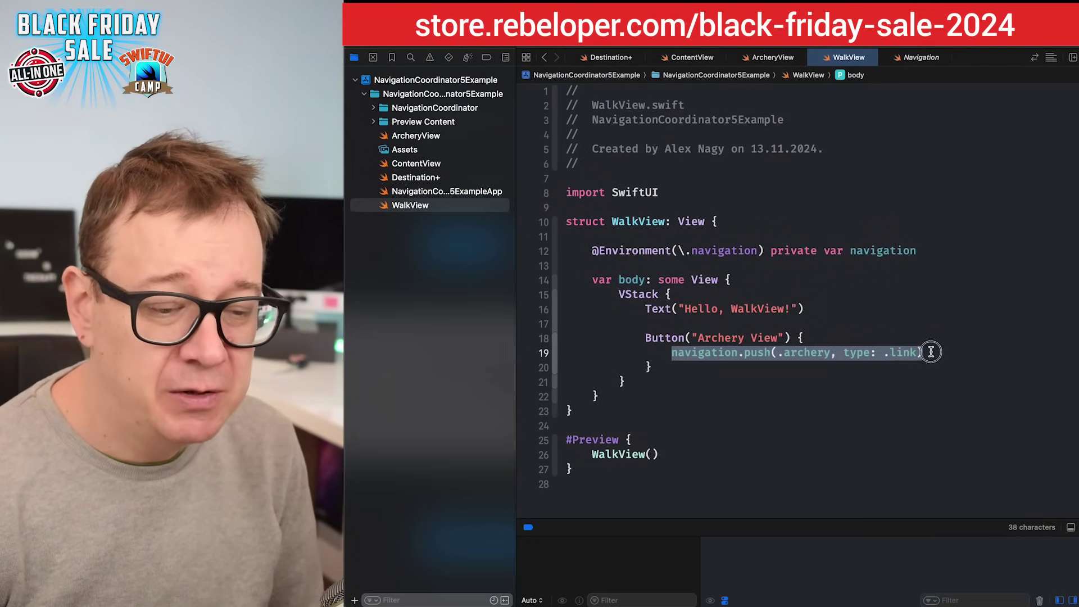
{"action": "double_click", "coordinate": [717, 254]}
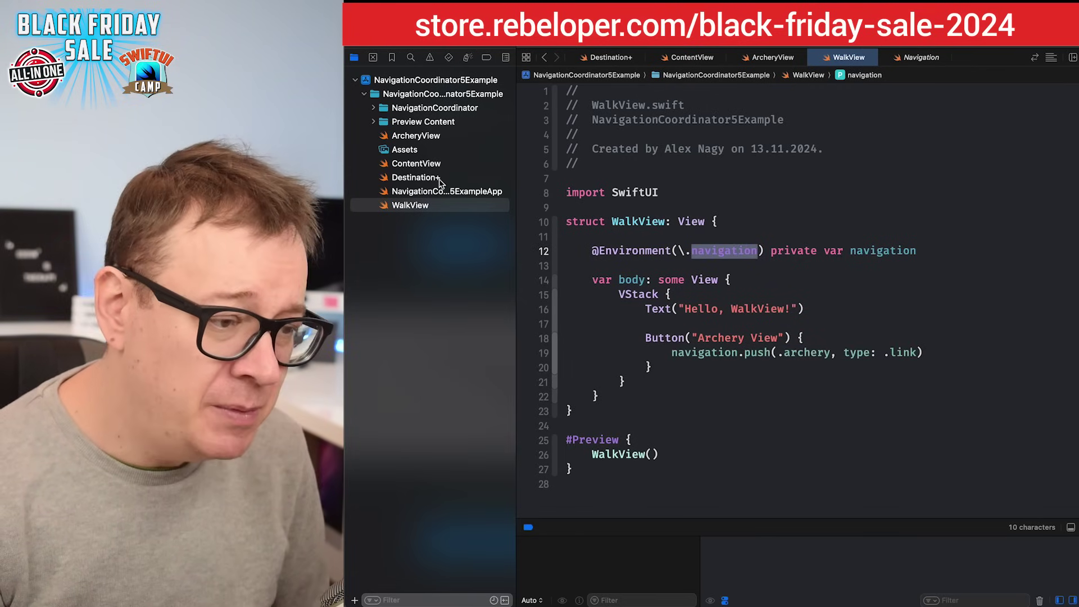
{"action": "left_click", "coordinate": [438, 139]}
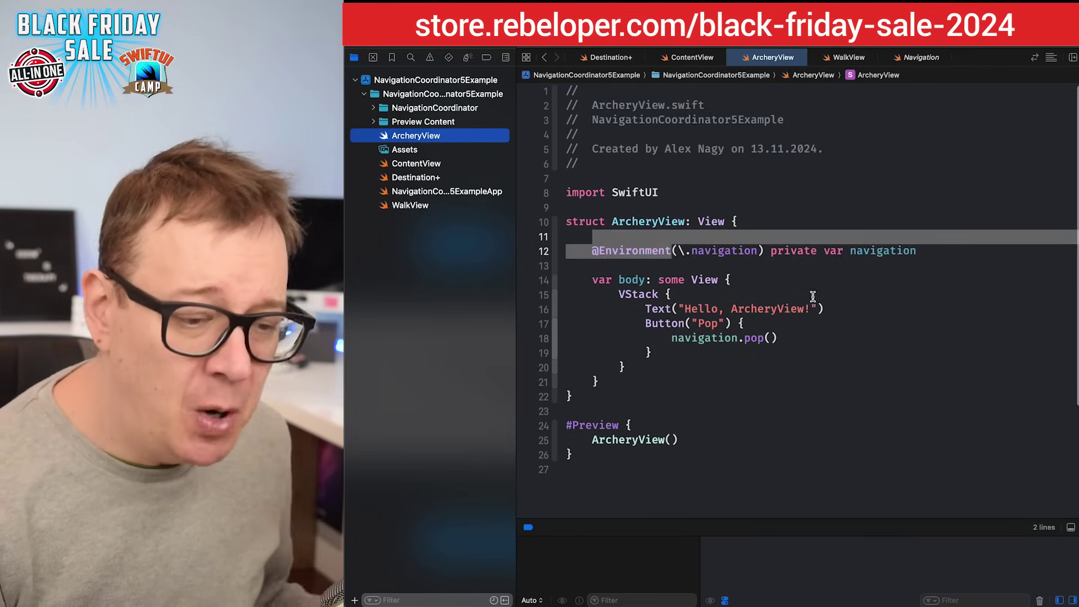
- Inspect the navigation.pop() call in ArcheryView and return to WalkView
{"action": "left_click_drag", "start_coordinate": [672, 339], "coordinate": [782, 337]}
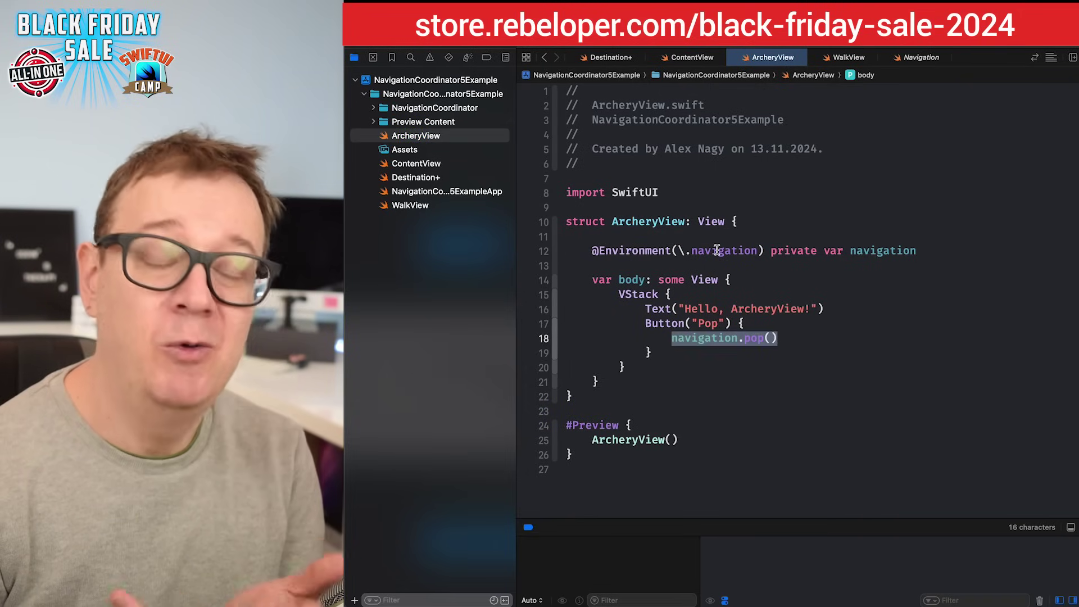
{"action": "double_click", "coordinate": [752, 337]}
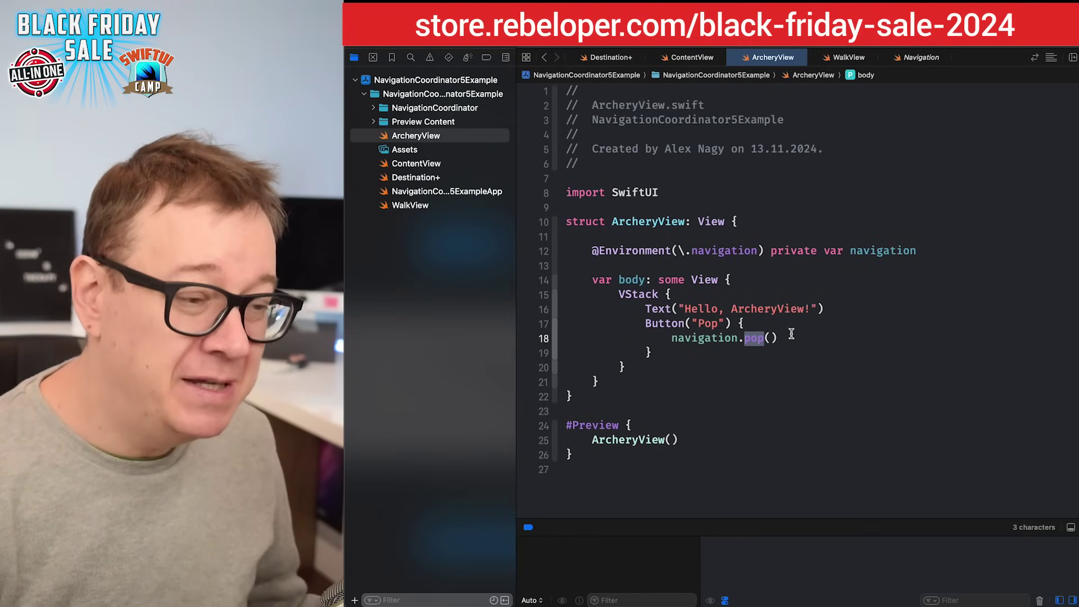
{"action": "left_click", "coordinate": [426, 210]}
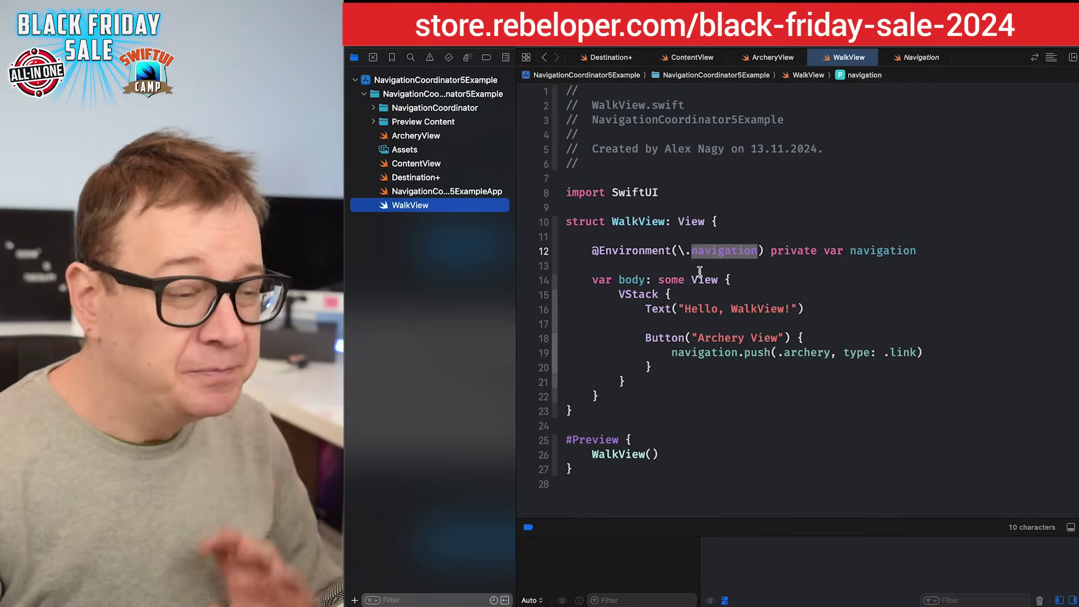
- View the Destination+ switch and select the WalkView entry in the walk case
{"action": "left_click", "coordinate": [465, 178]}
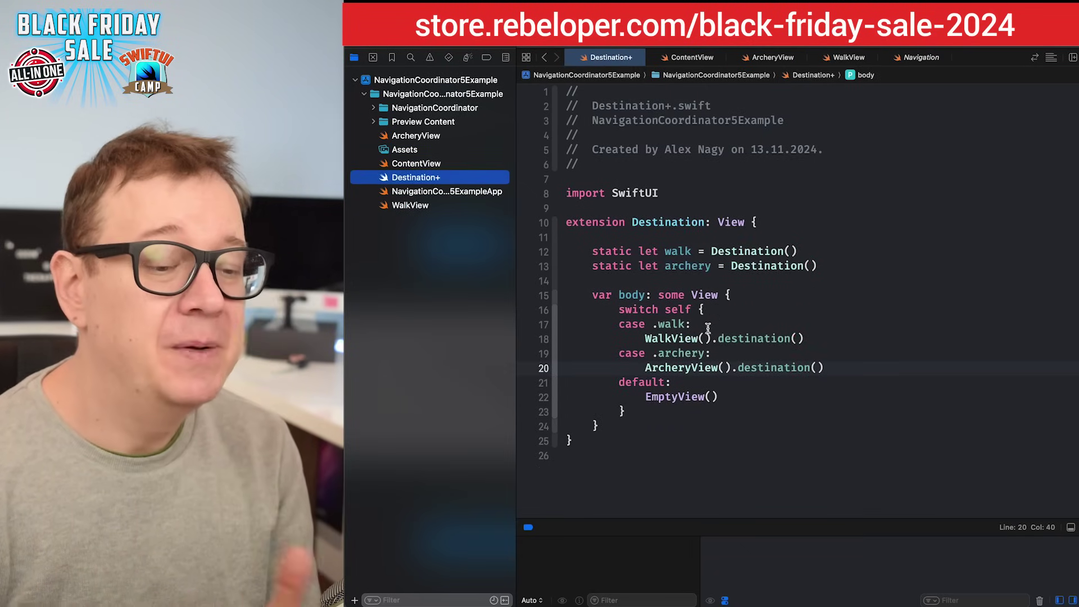
{"action": "double_click", "coordinate": [679, 338]}
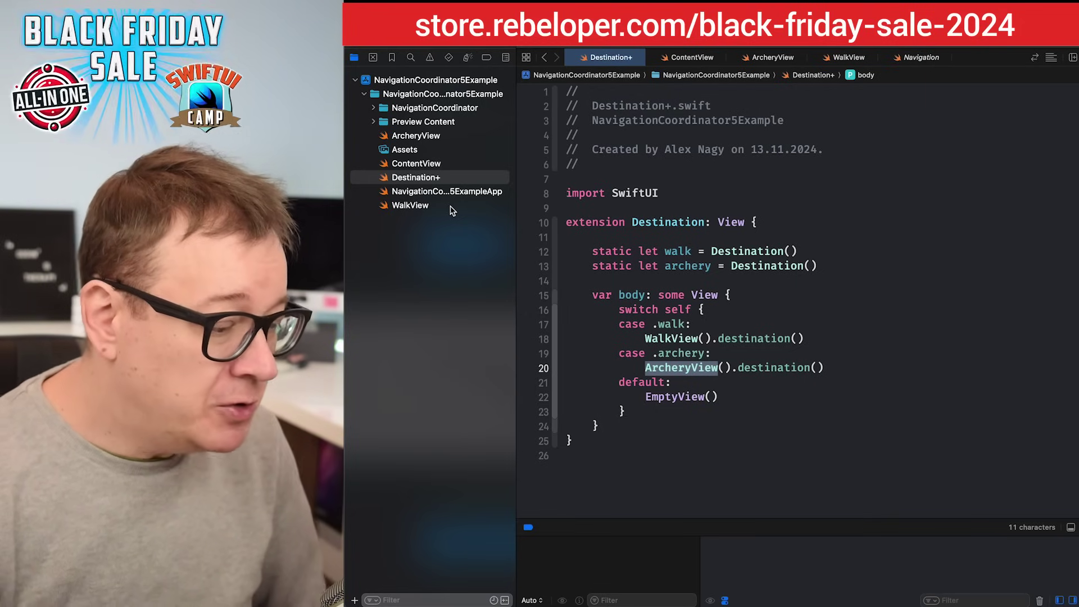
- Create a new SwiftUI View file named CurlingView from the template, next to WalkView
{"action": "left_click", "coordinate": [447, 207]}
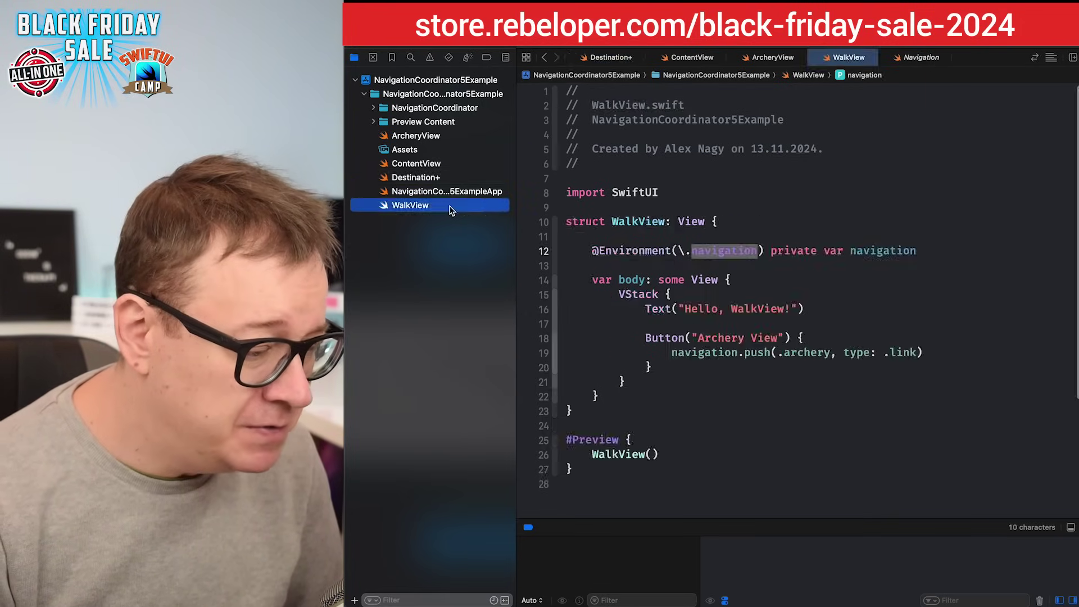
{"action": "right_click", "coordinate": [451, 207]}
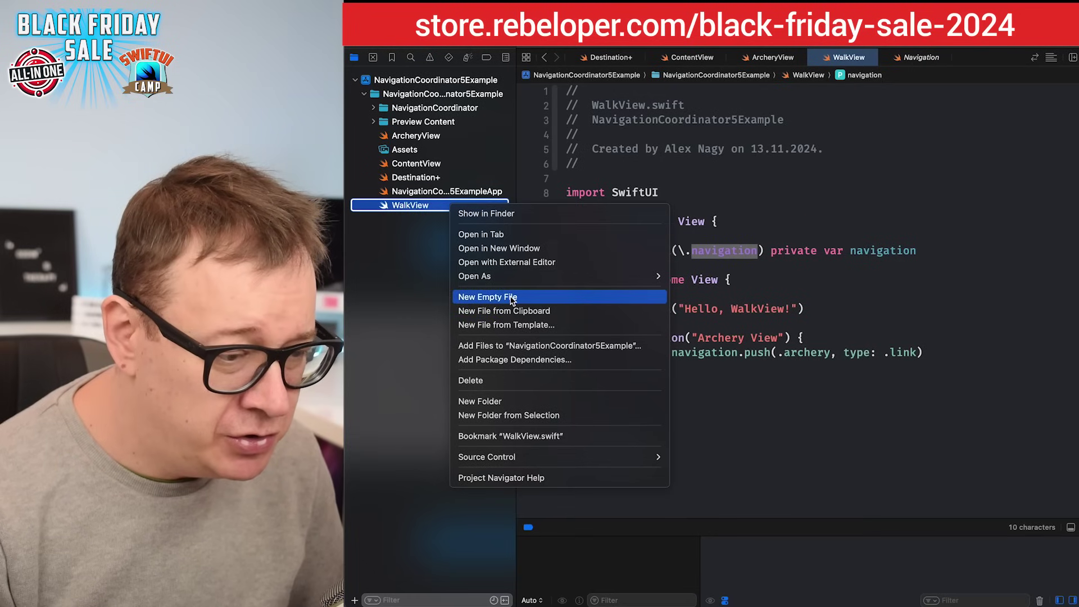
{"action": "left_click", "coordinate": [511, 325]}
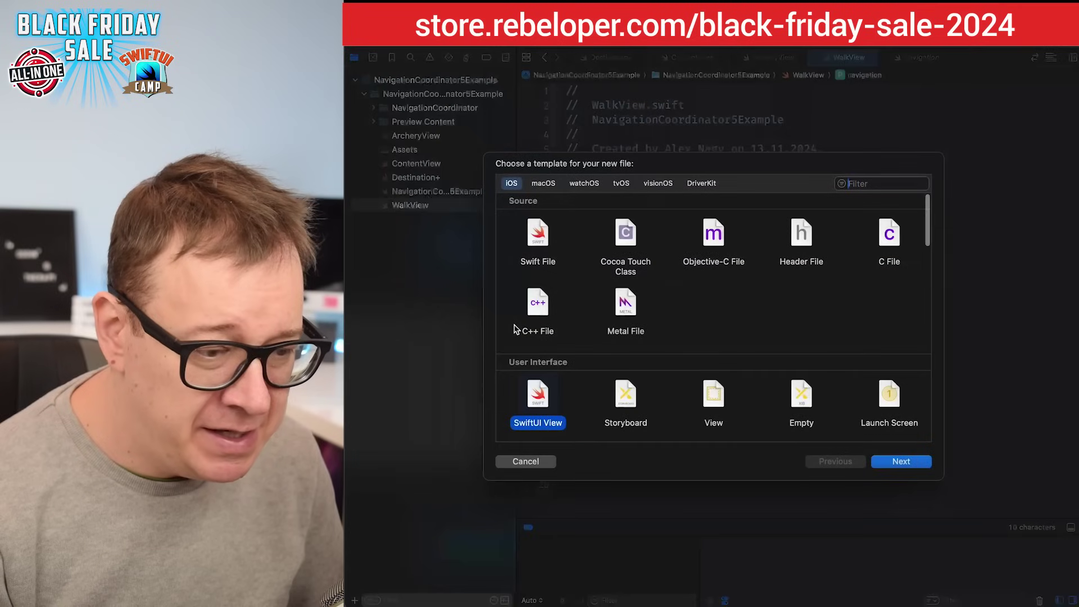
{"action": "left_click", "coordinate": [902, 461]}
{"action": "type", "text": "curlingVi"}
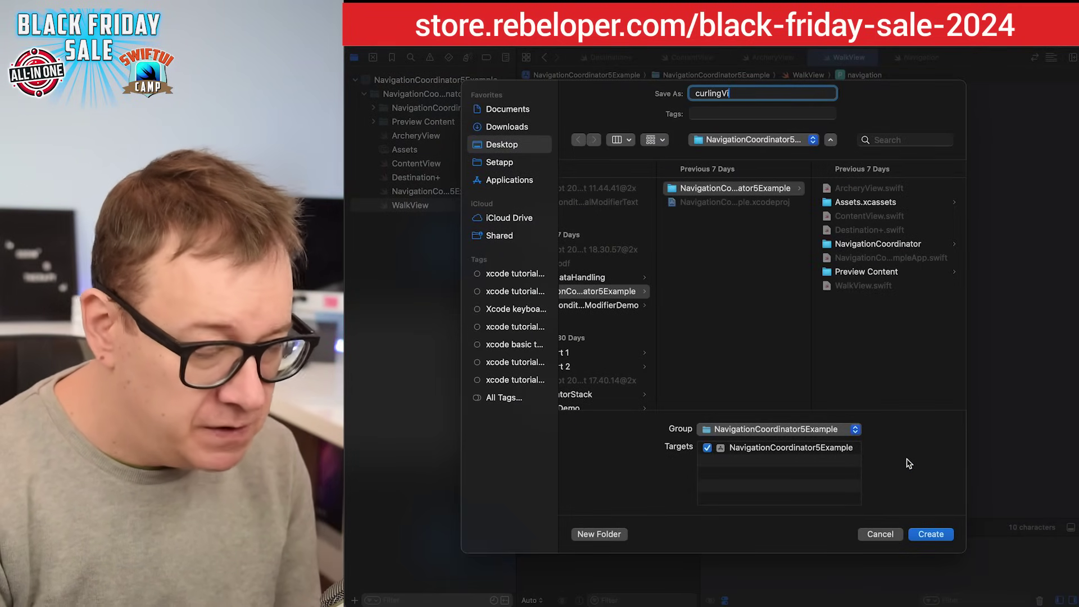
{"action": "type", "text": "ew"}
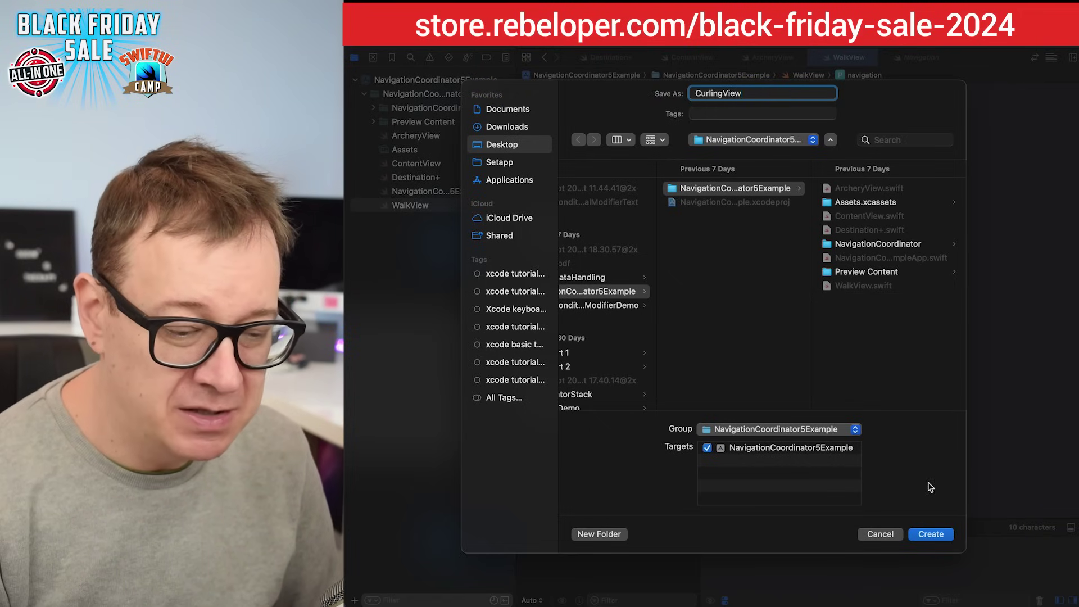
{"action": "left_click", "coordinate": [930, 532]}
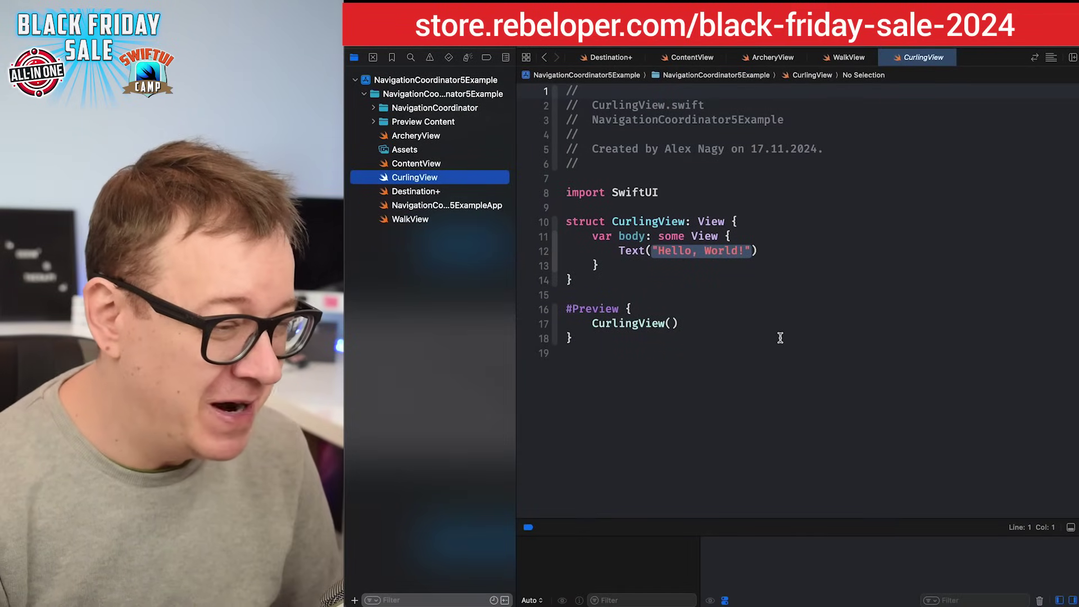
- Wrap CurlingView's Hello World text in a VStack inside the body
{"action": "double_click", "coordinate": [647, 222]}
{"action": "left_click", "coordinate": [721, 251]}
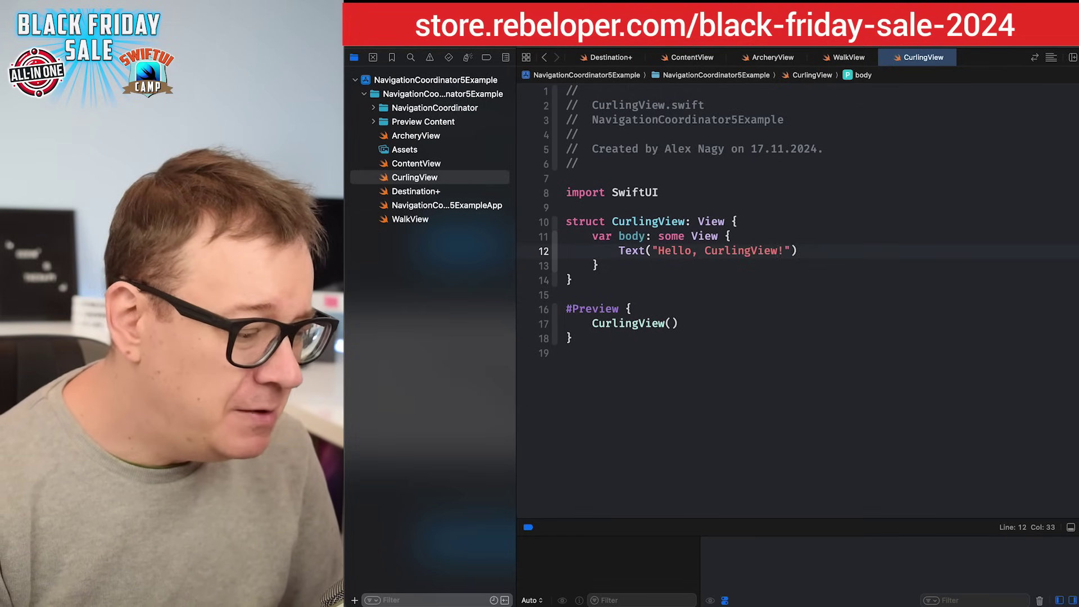
{"action": "key", "text": "Return"}
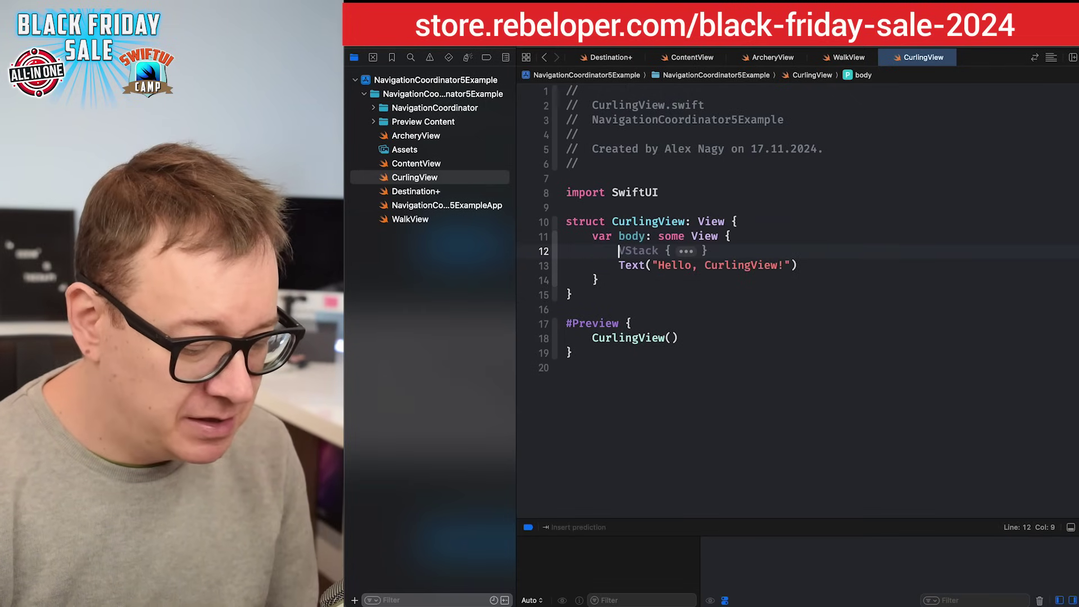
{"action": "type", "text": "VStack"}
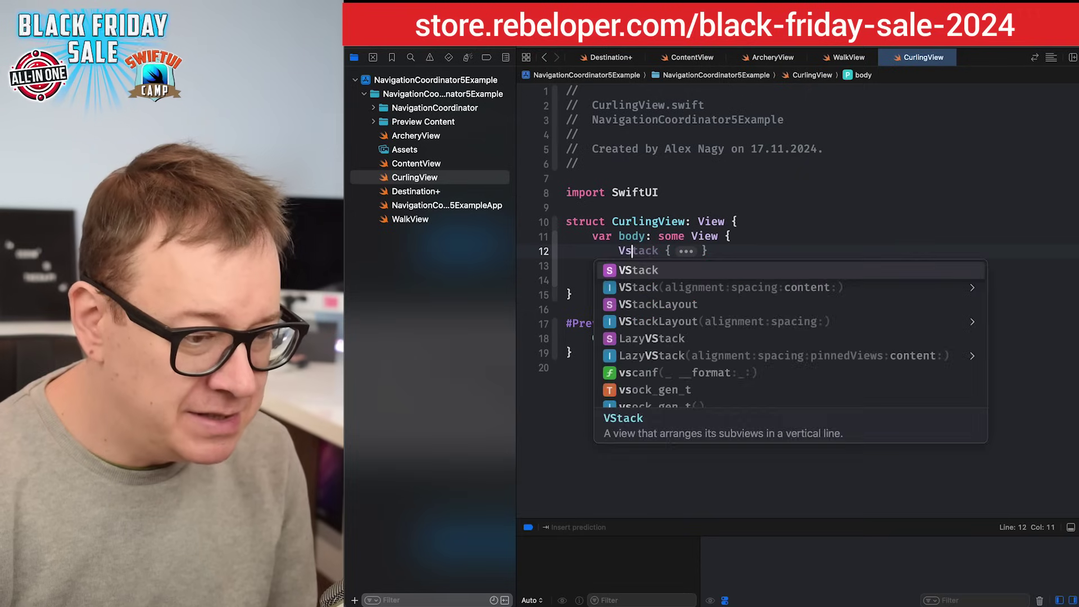
{"action": "key", "text": "Return"}
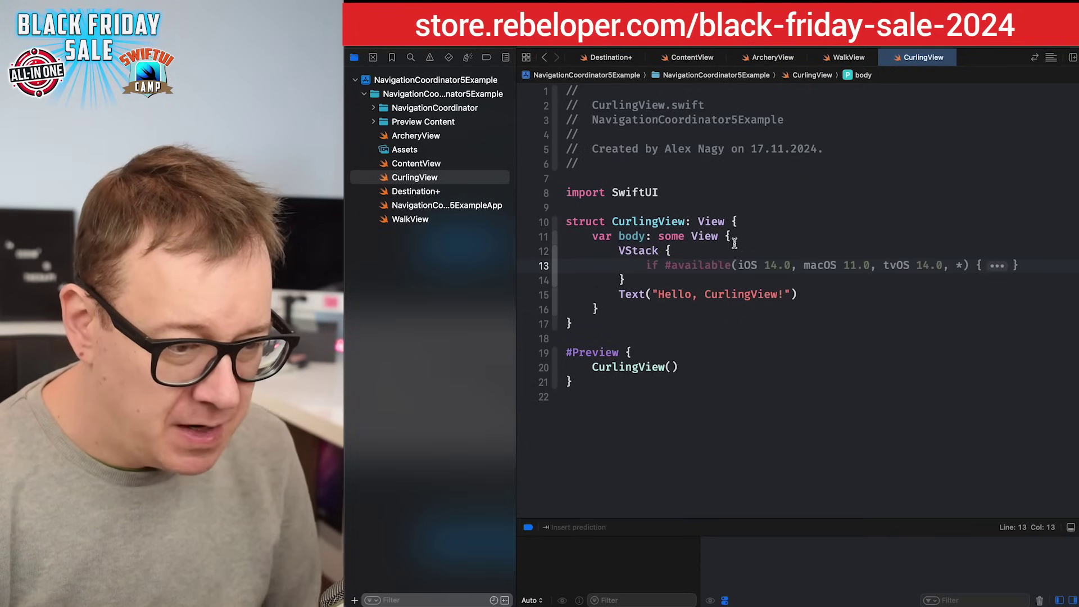
{"action": "left_click", "coordinate": [679, 294]}
{"action": "key", "text": "alt+super+bracketleft"}
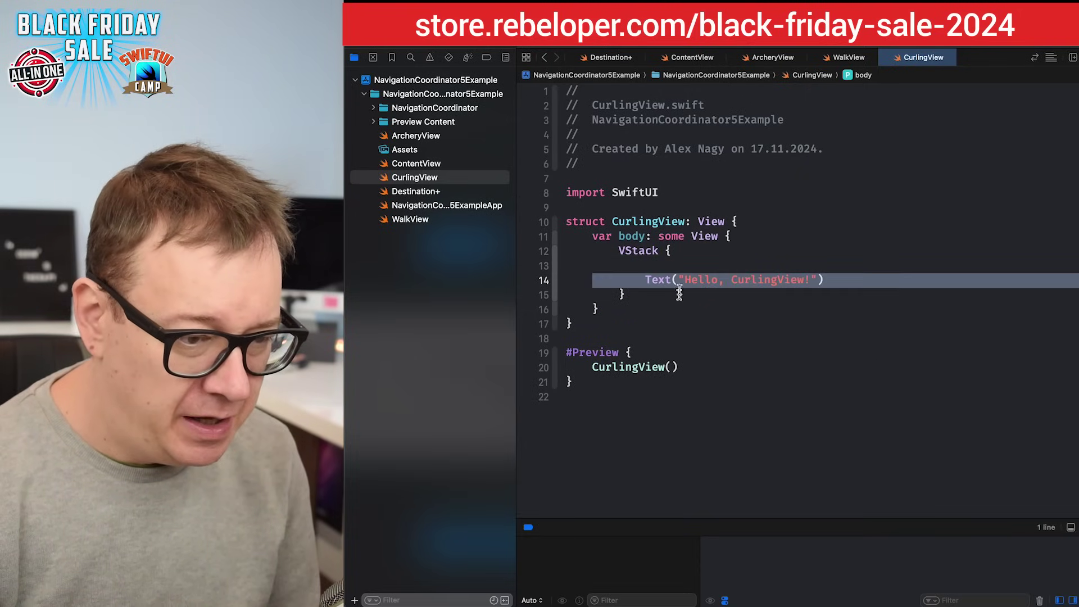
{"action": "left_click", "coordinate": [680, 278]}
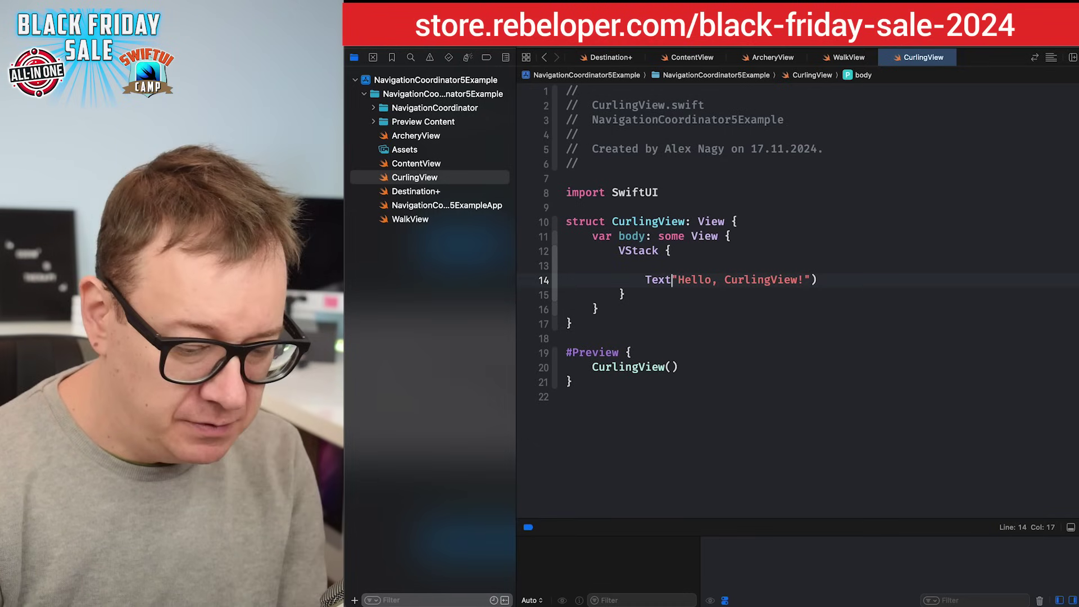
{"action": "type", "text": "("}
{"action": "key", "text": "Escape"}
{"action": "key", "text": "Up"}
{"action": "key", "text": "BackSpace"}
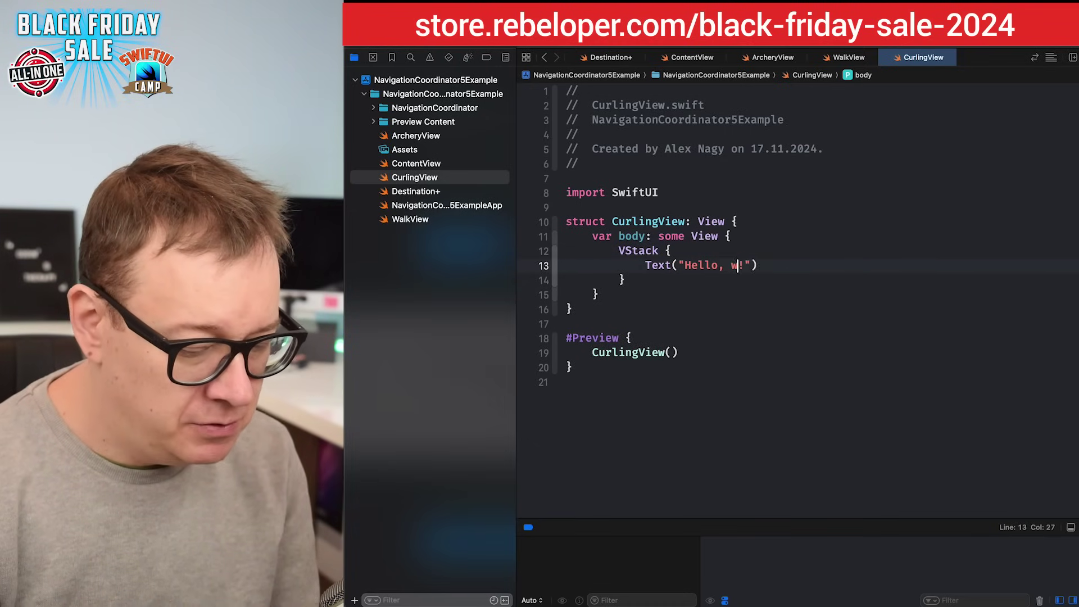
{"action": "type", "text": "orld"}
- Add .navigationTitle("Curling") to the VStack and make room for a new property in the struct
{"action": "left_click", "coordinate": [675, 279]}
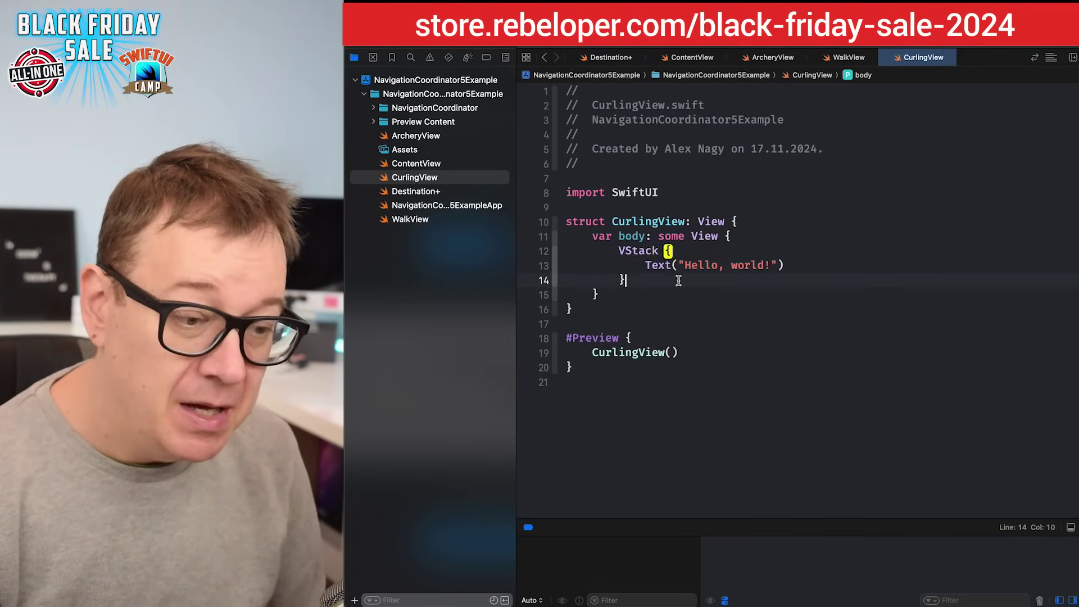
{"action": "key", "text": "Return"}
{"action": "type", "text": ".na"}
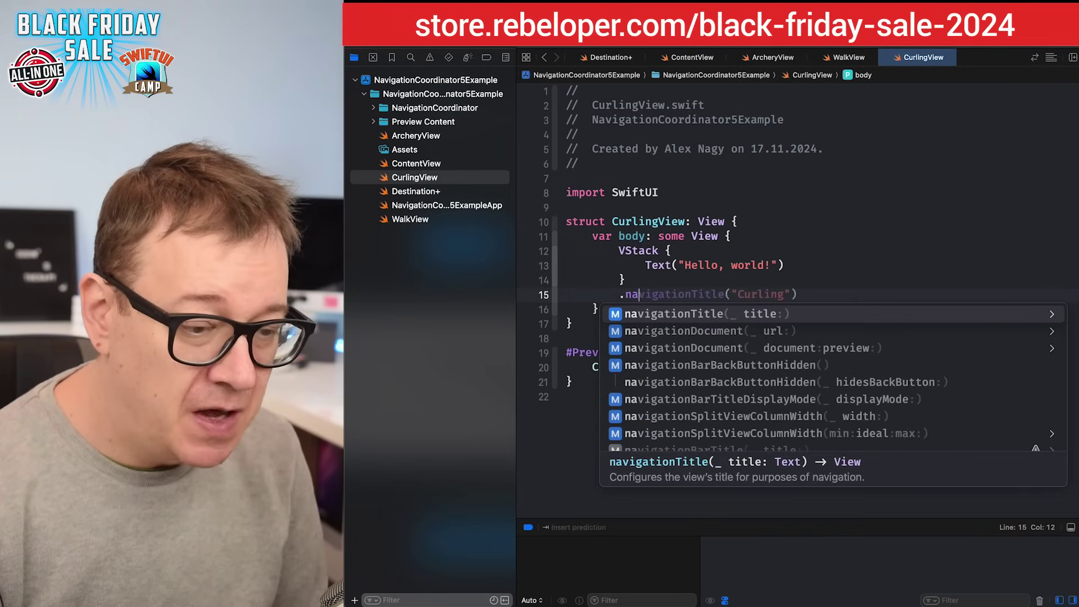
{"action": "key", "text": "Return"}
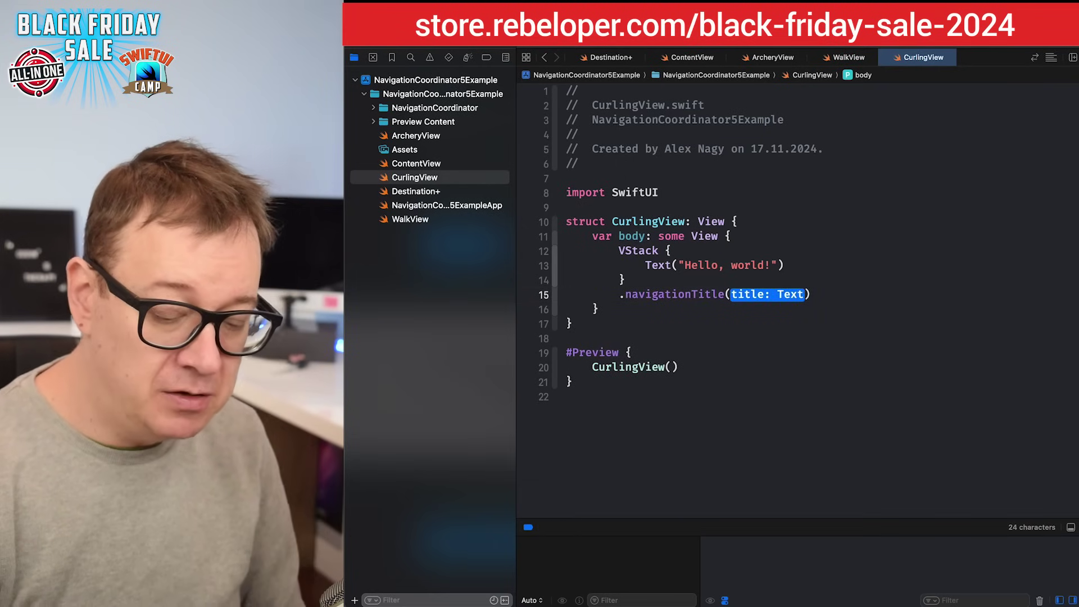
{"action": "type", "text": "\"Cu"}
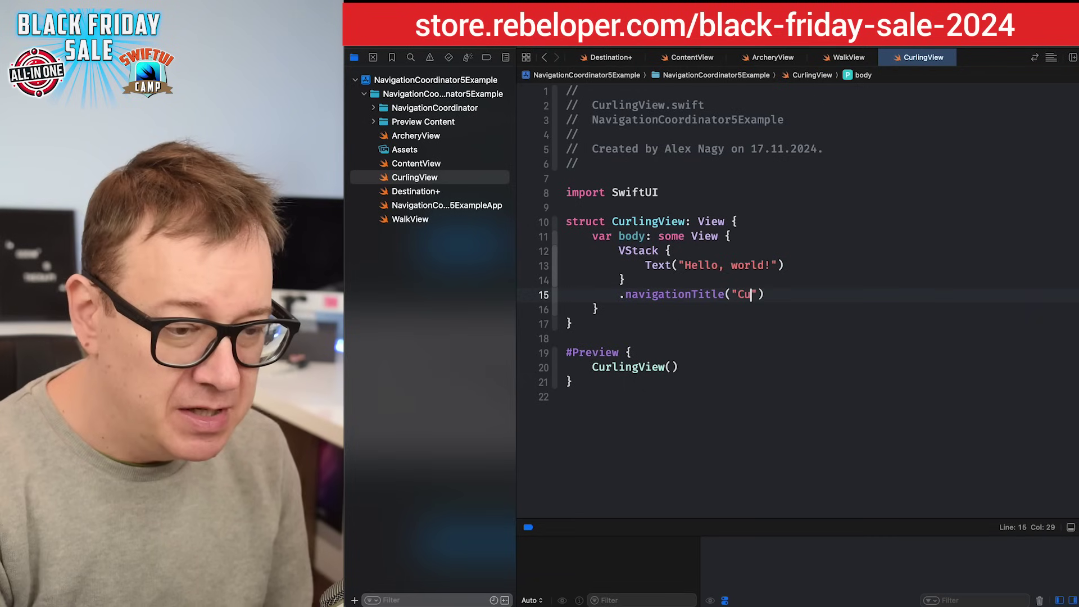
{"action": "key", "text": "Return"}
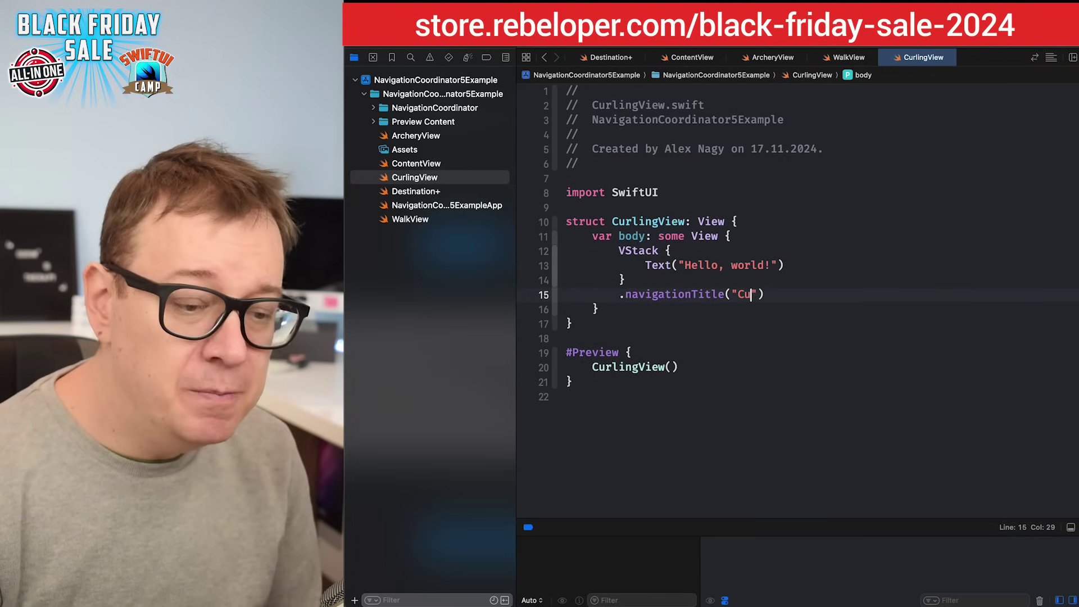
{"action": "type", "text": "rli"}
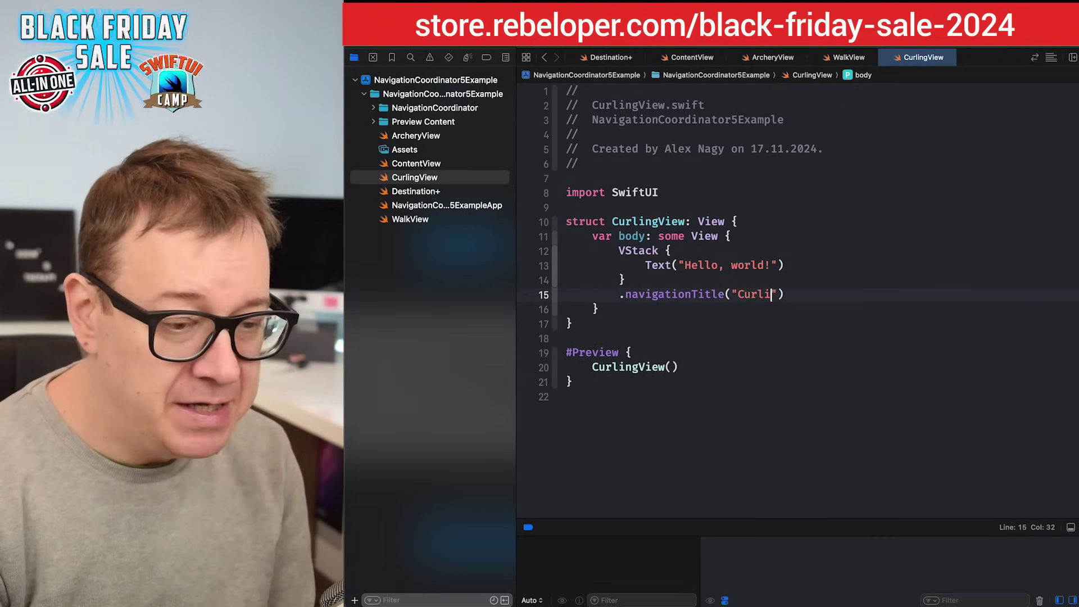
{"action": "type", "text": "ng"}
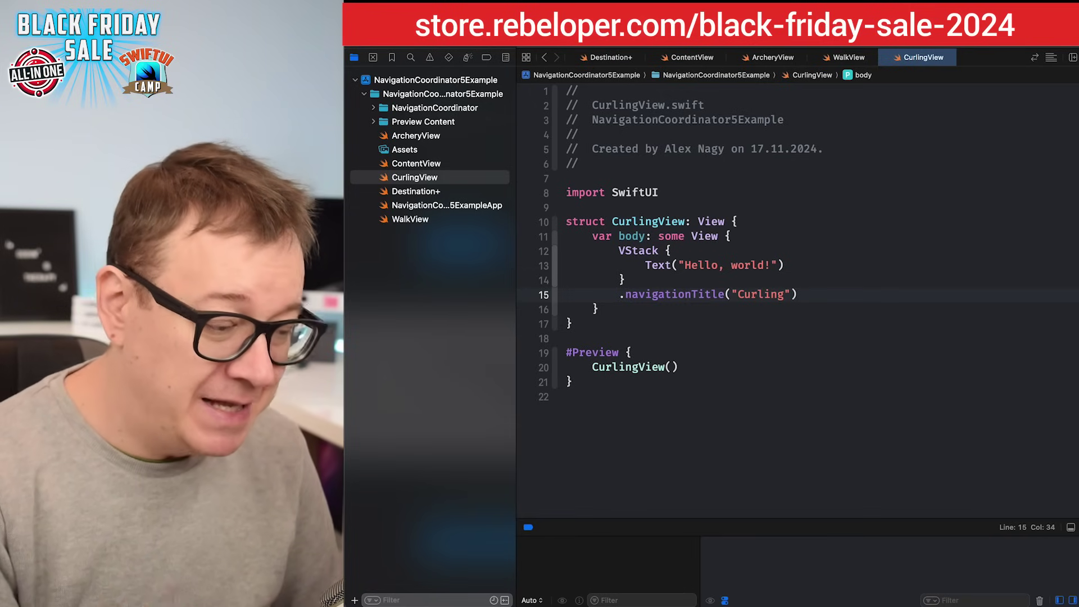
{"action": "double_click", "coordinate": [703, 294]}
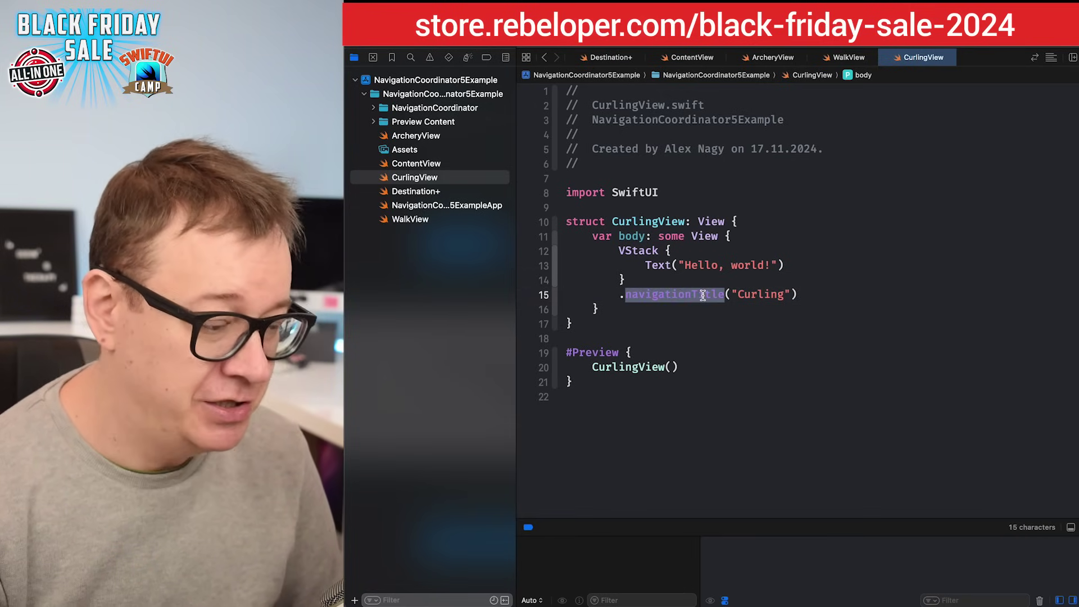
{"action": "left_click", "coordinate": [742, 221]}
{"action": "key", "text": "Return"}
{"action": "key", "text": "Return"}
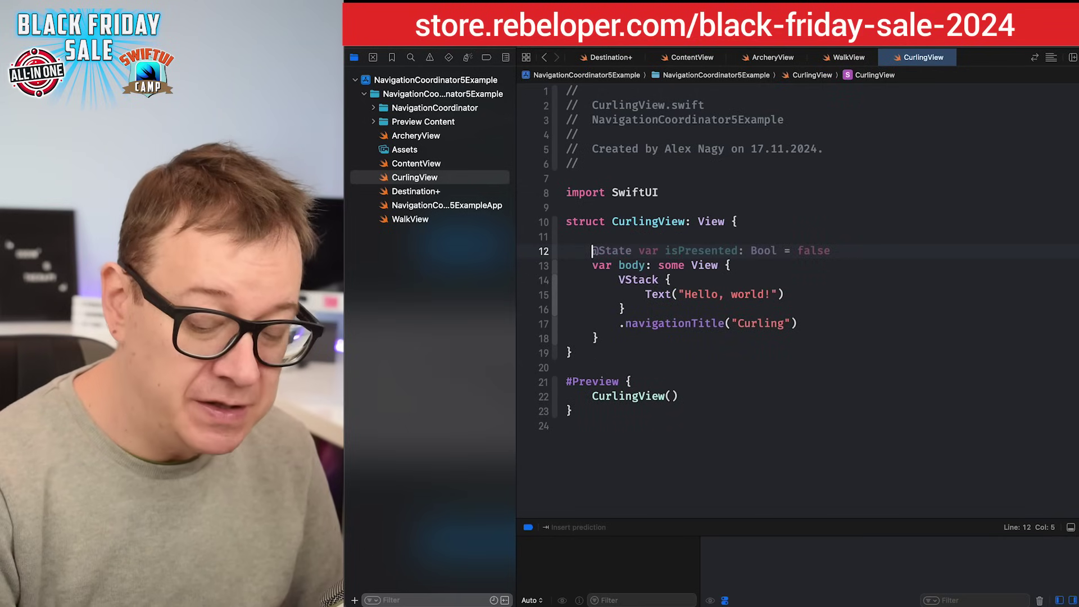
{"action": "left_click", "coordinate": [780, 220]}
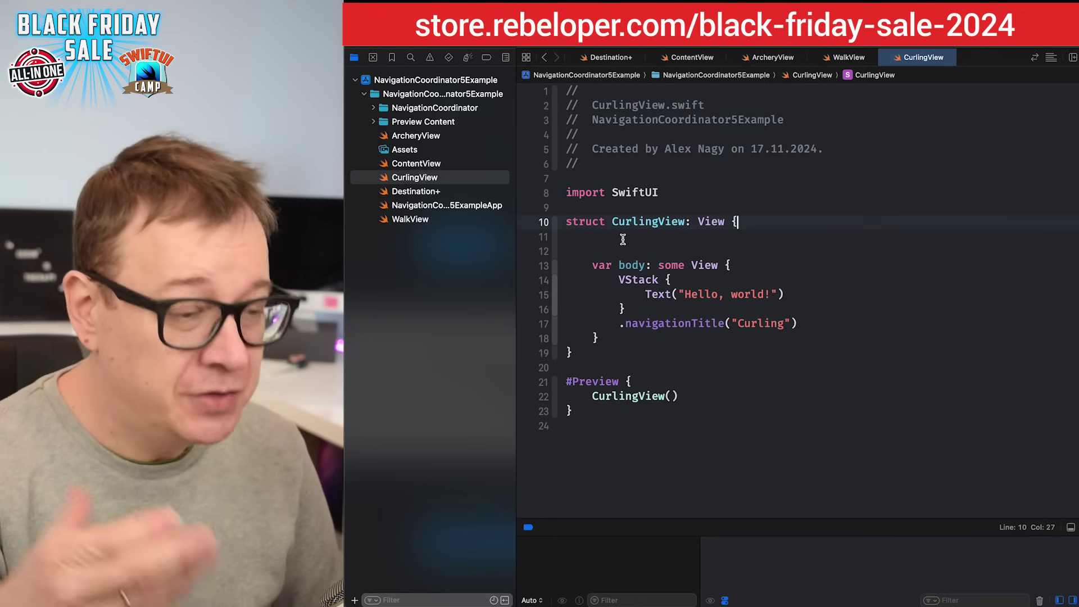
- Create a new empty Swift file named AppController.swift in the project
{"action": "left_click", "coordinate": [446, 219]}
{"action": "right_click", "coordinate": [456, 218]}
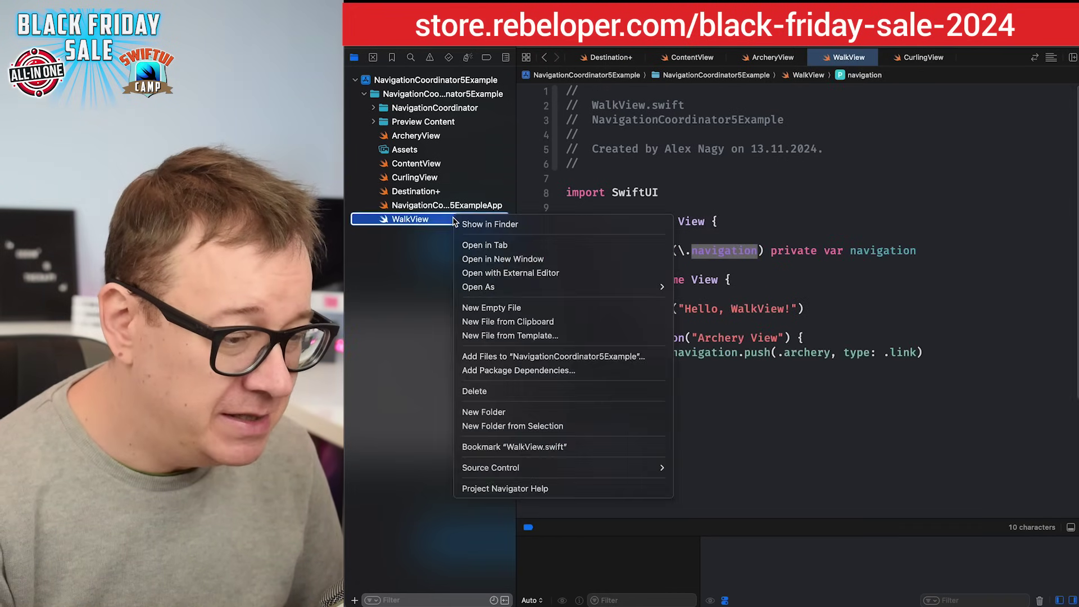
{"action": "left_click", "coordinate": [506, 308]}
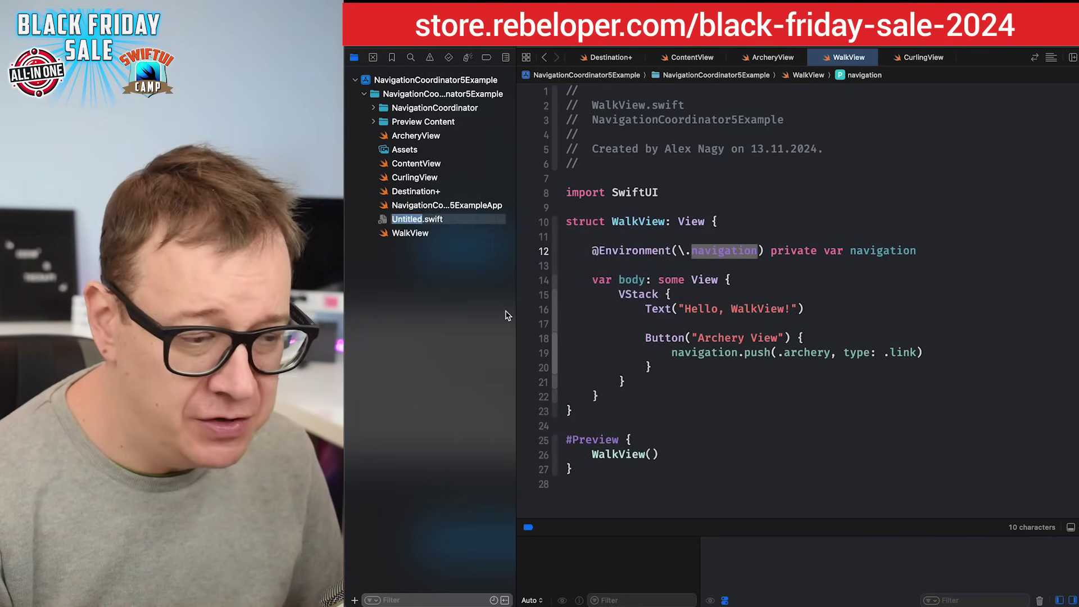
{"action": "type", "text": "appcon"}
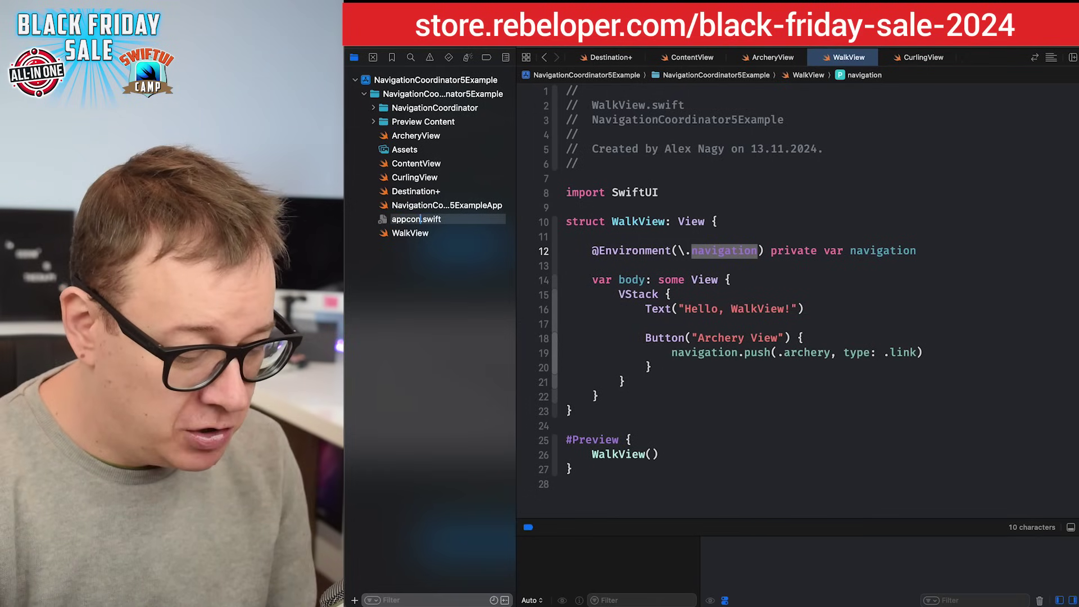
{"action": "key", "text": "Return"}
{"action": "left_click", "coordinate": [599, 195]}
{"action": "type", "text": "i"}
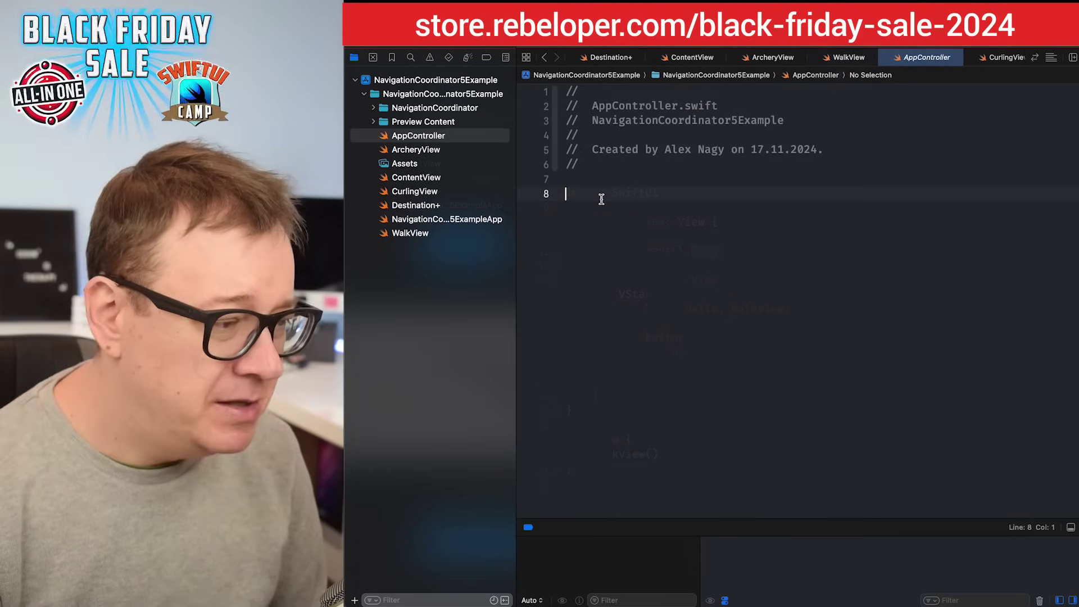
{"action": "type", "text": "mp"}
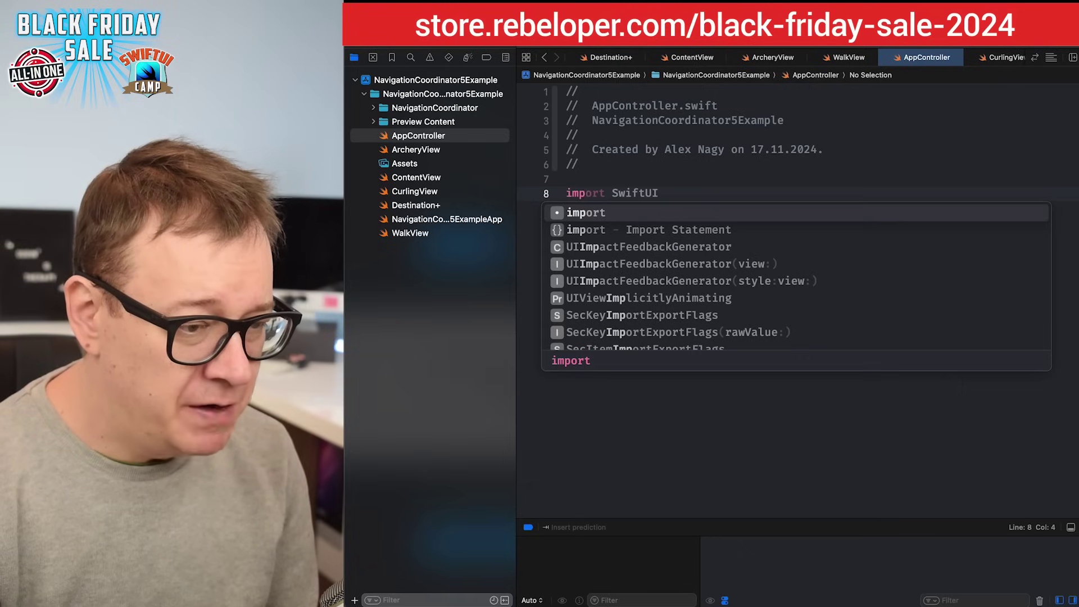
{"action": "type", "text": "ort A"}
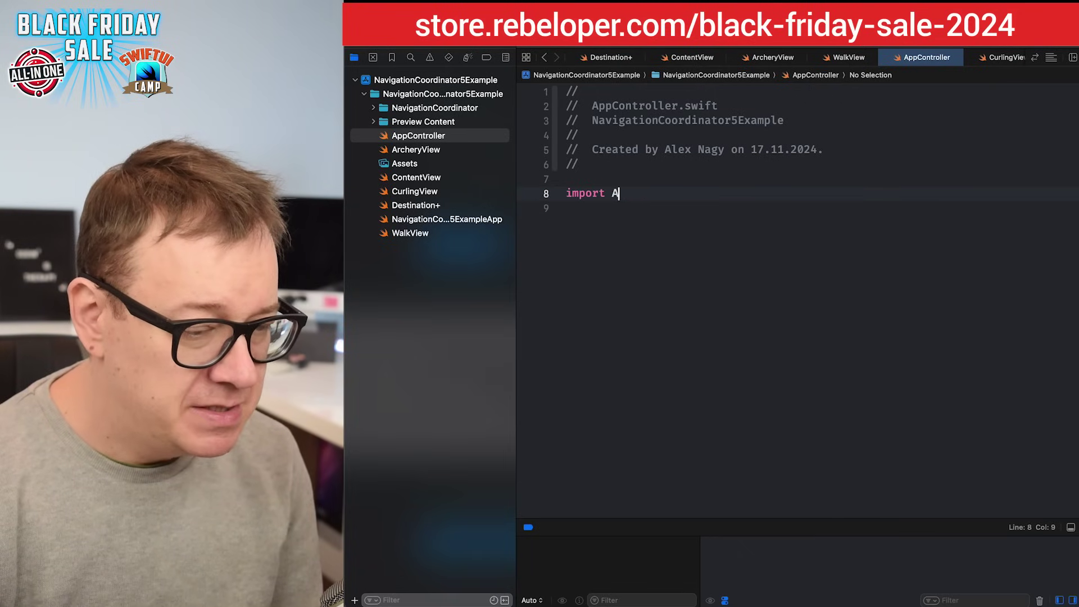
{"action": "key", "text": "BackSpace"}
{"action": "type", "text": "s"}
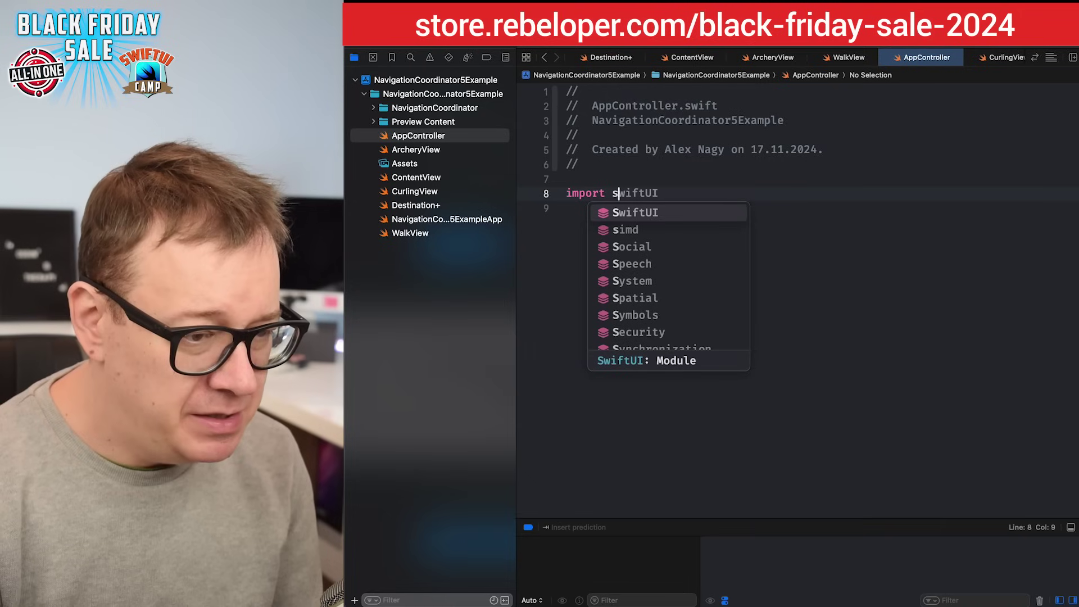
{"action": "key", "text": "Return"}
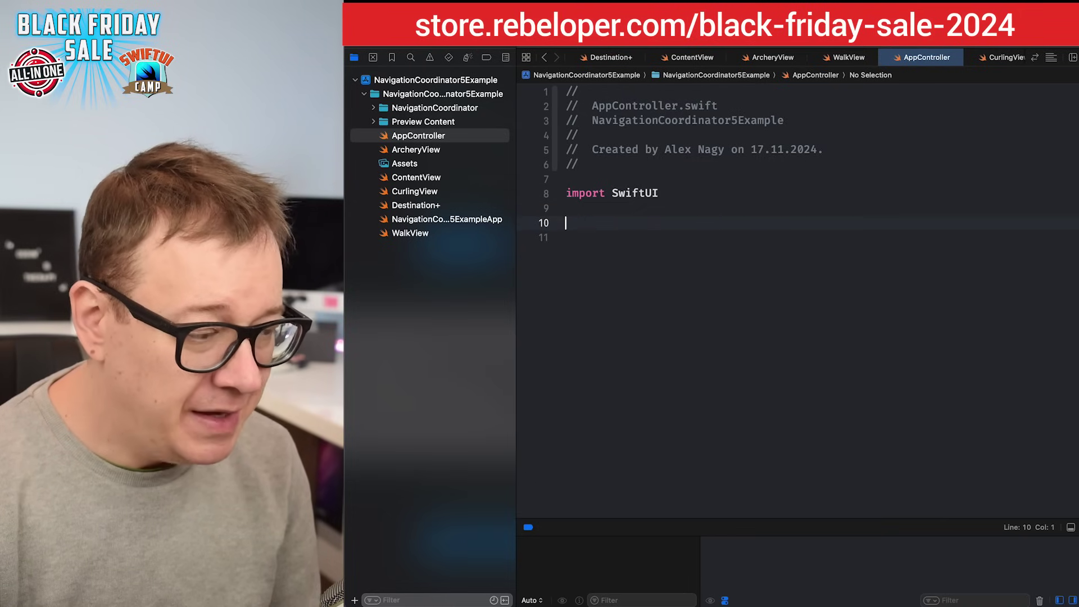
{"action": "type", "text": "@ob"}
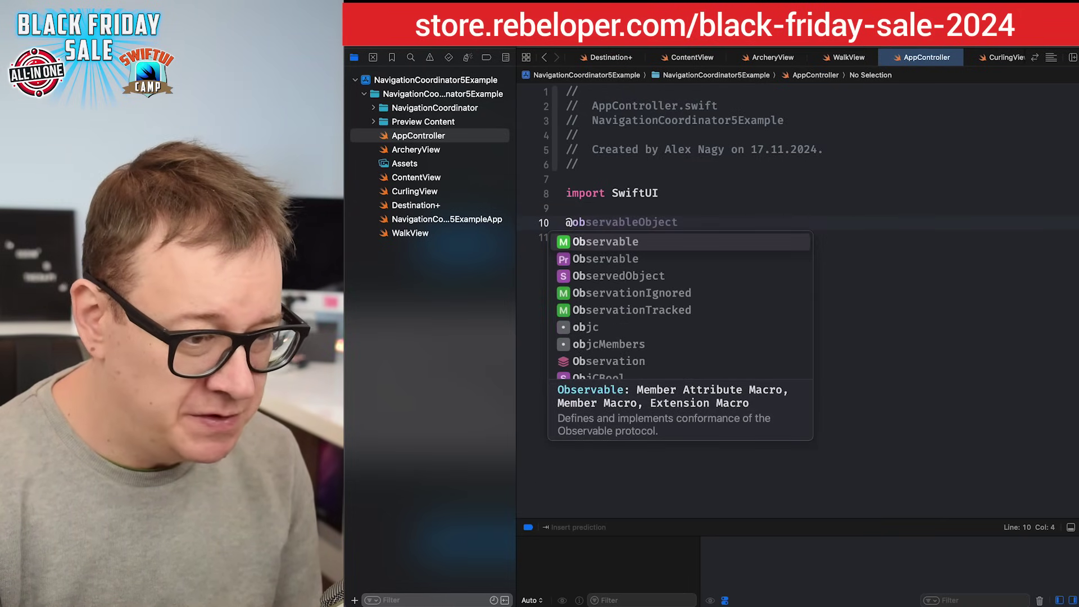
{"action": "key", "text": "Return"}
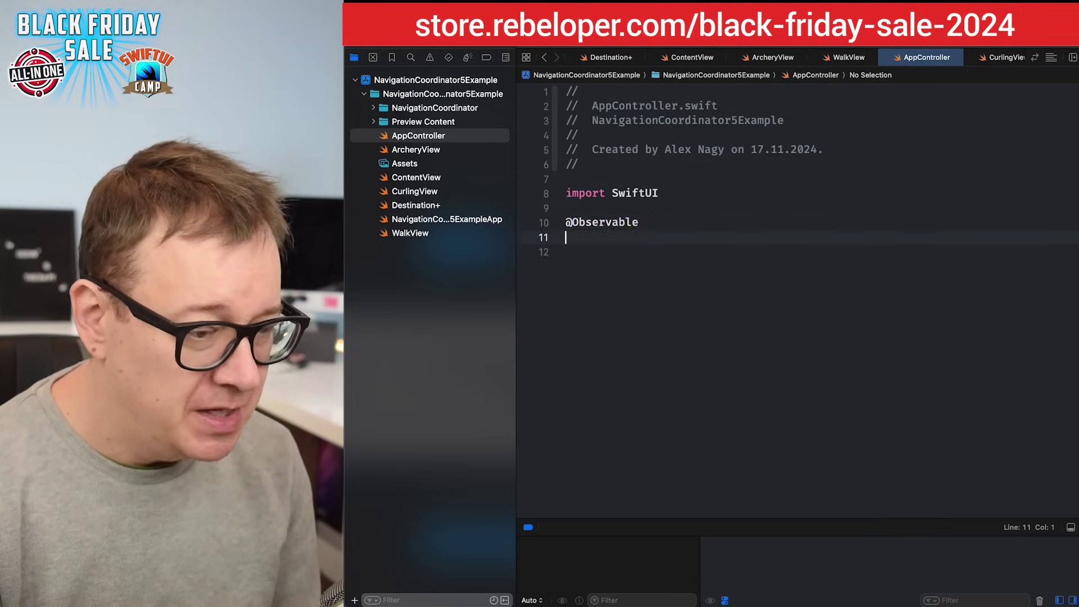
{"action": "type", "text": "cla"}
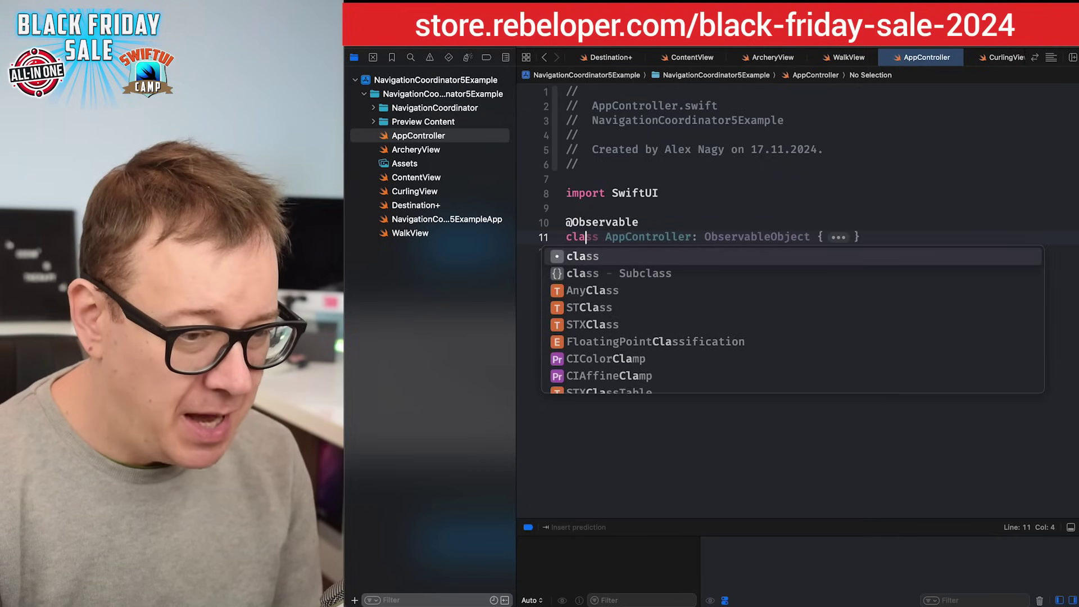
{"action": "key", "text": "Tab"}
{"action": "left_click", "coordinate": [749, 237]}
{"action": "double_click", "coordinate": [750, 237]}
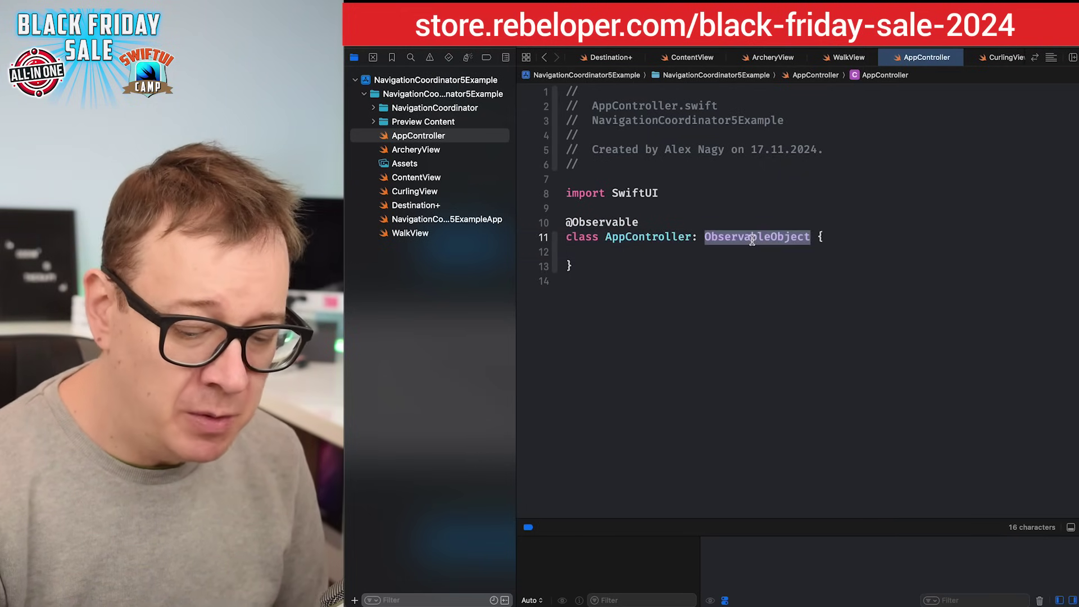
{"action": "key", "text": "BackSpace"}
{"action": "key", "text": "BackSpace"}
{"action": "key", "text": "BackSpace"}
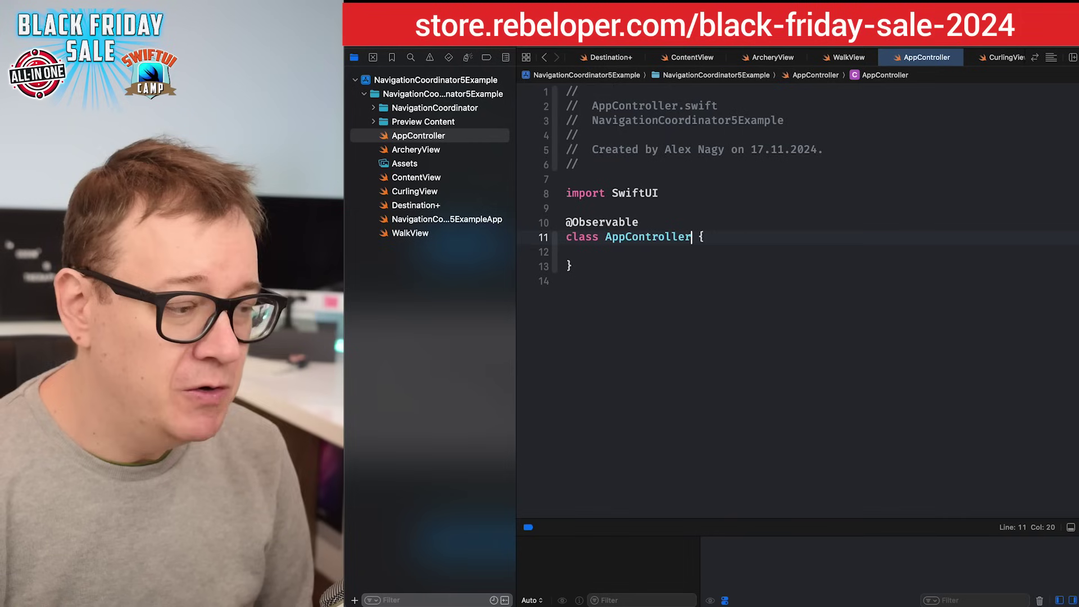
{"action": "left_click", "coordinate": [671, 252]}
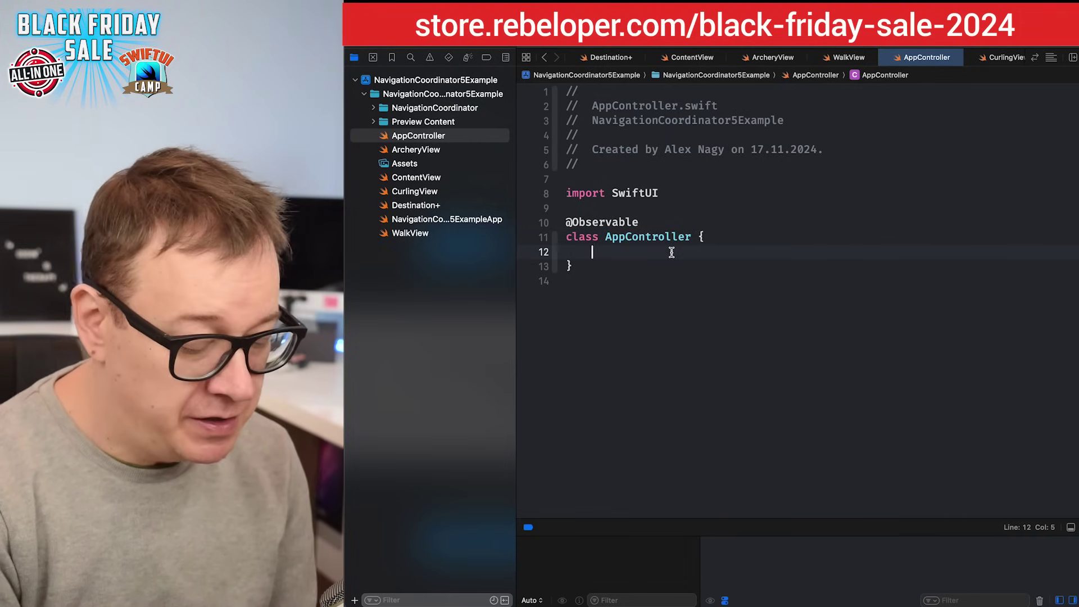
{"action": "type", "text": "var title"}
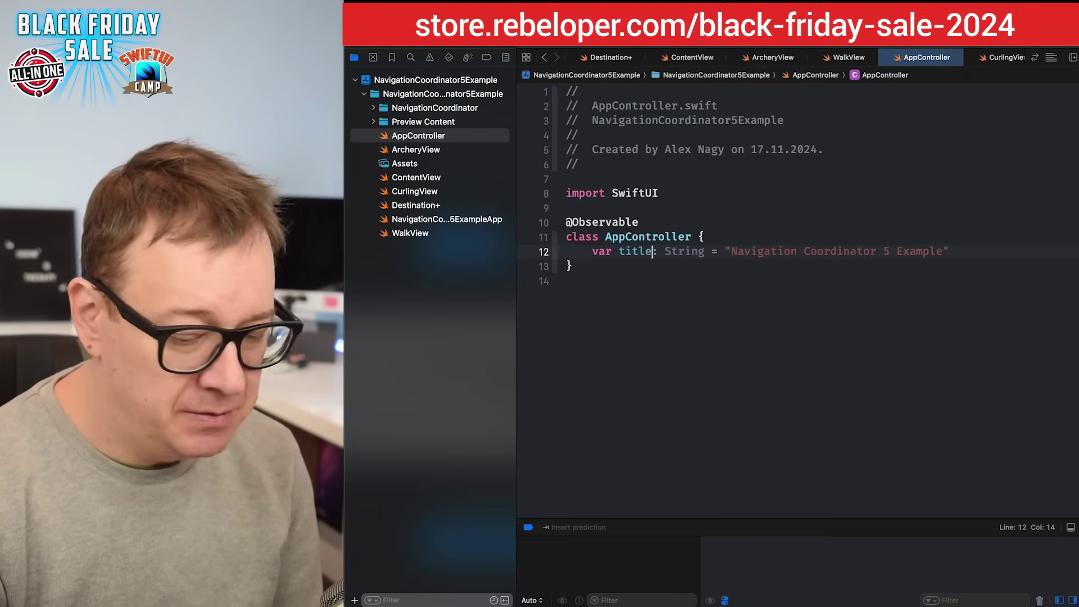
{"action": "type", "text": "?"}
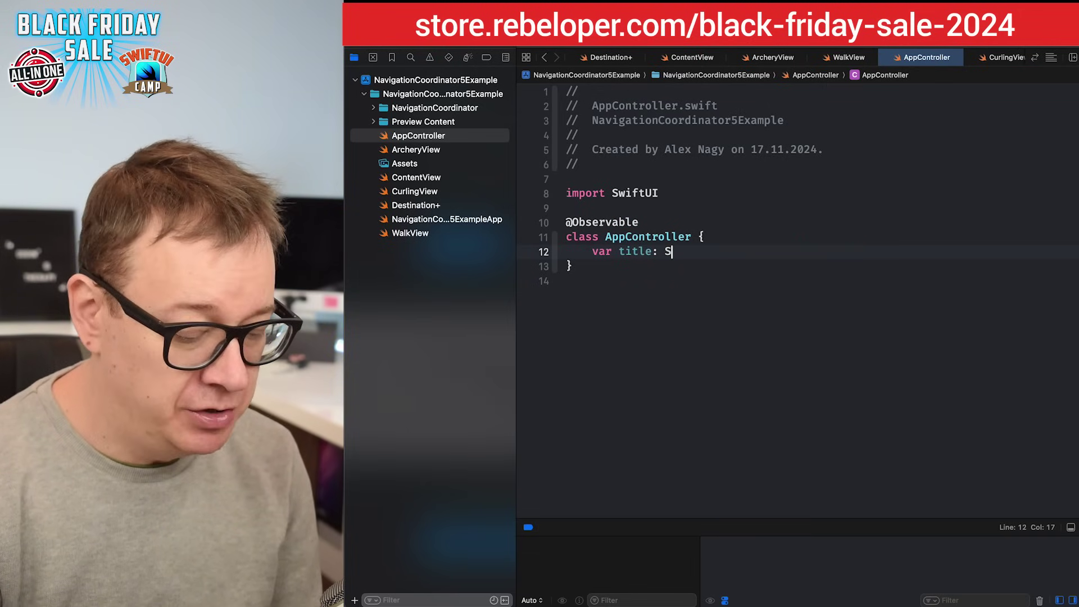
{"action": "type", "text": "t"}
{"action": "key", "text": "Return"}
{"action": "type", "text": "?"}
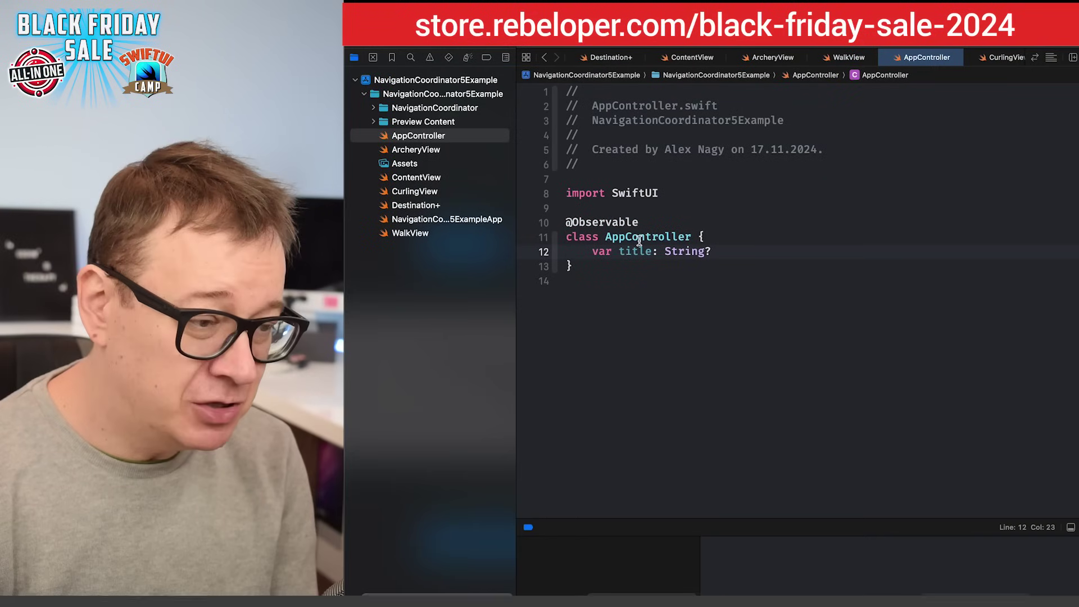
- Add an appController state property initialized with AppController() to the app struct
{"action": "left_click", "coordinate": [432, 219]}
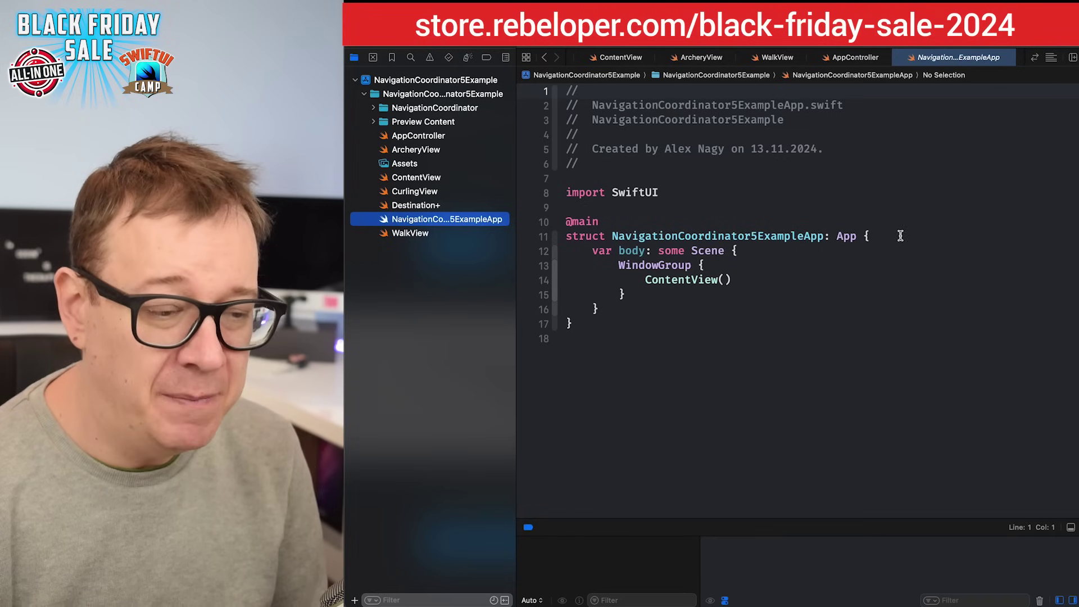
{"action": "left_click", "coordinate": [900, 236]}
{"action": "key", "text": "Return"}
{"action": "key", "text": "Return"}
{"action": "key", "text": "Return"}
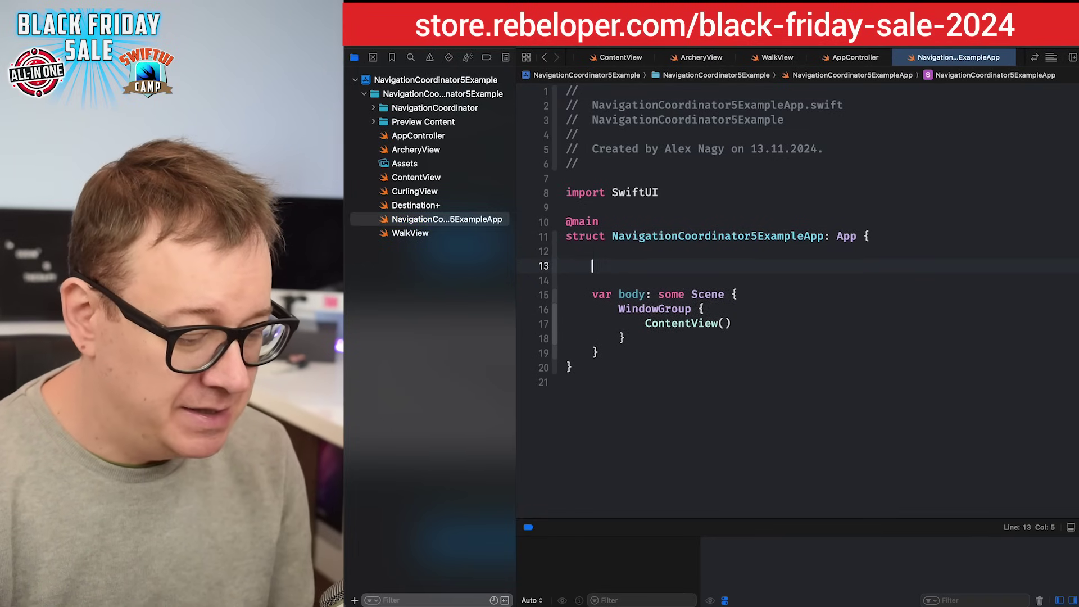
{"action": "type", "text": "@State pri"}
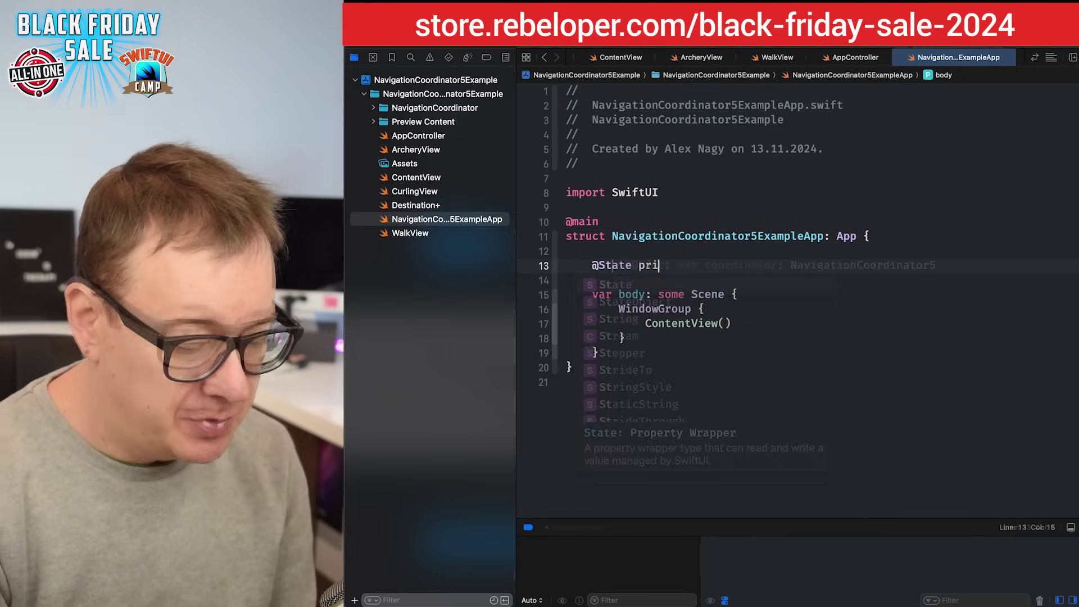
{"action": "type", "text": "vate var appCo"}
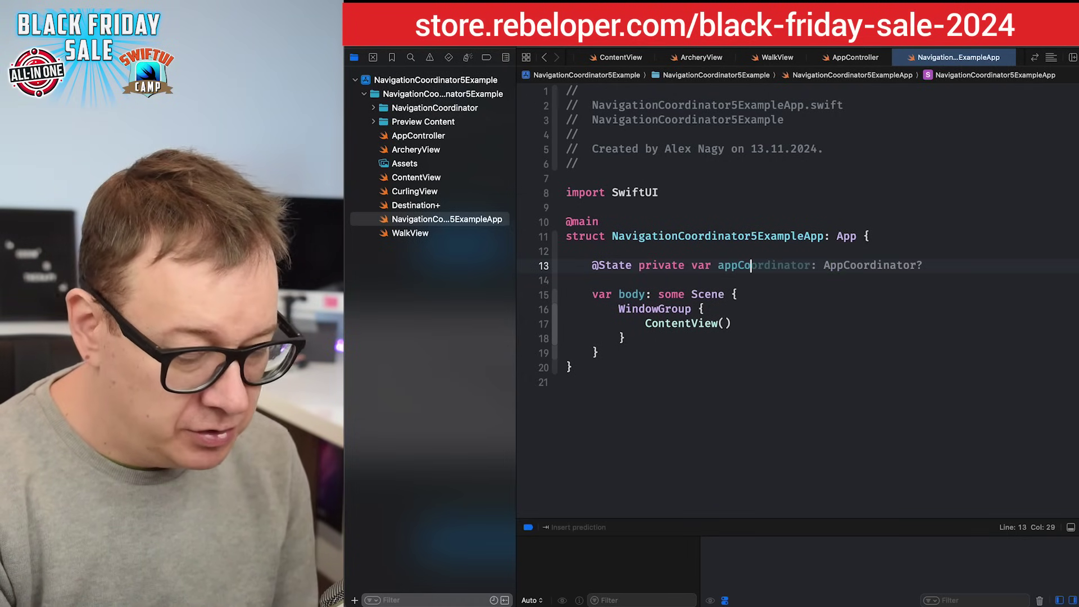
{"action": "type", "text": "ntroller = "}
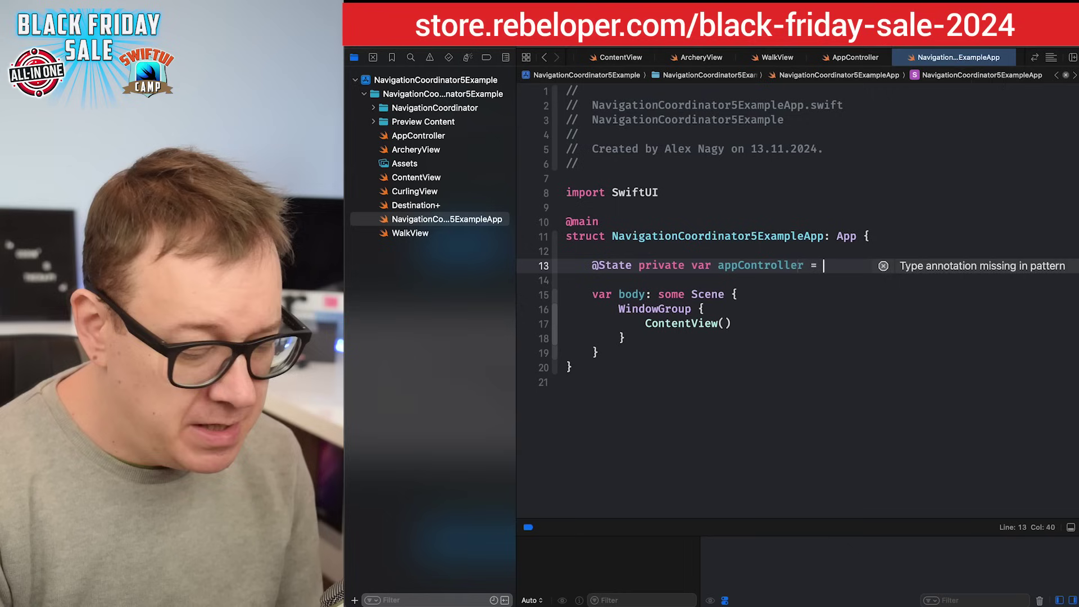
{"action": "type", "text": "App"}
{"action": "key", "text": "Return"}
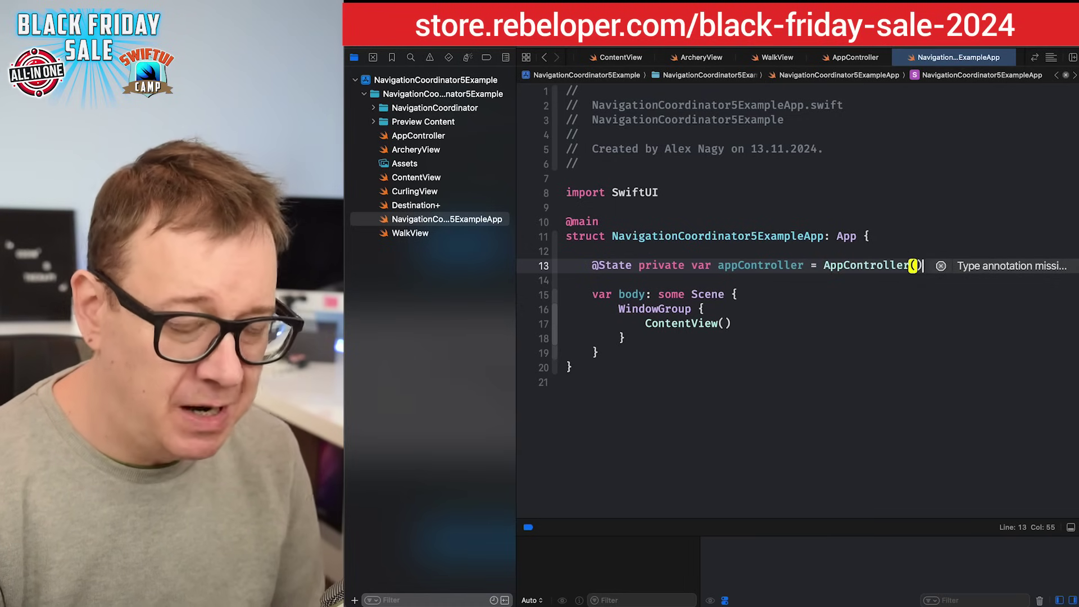
- Inject appController into ContentView with .environment(appController)
{"action": "left_click", "coordinate": [762, 323]}
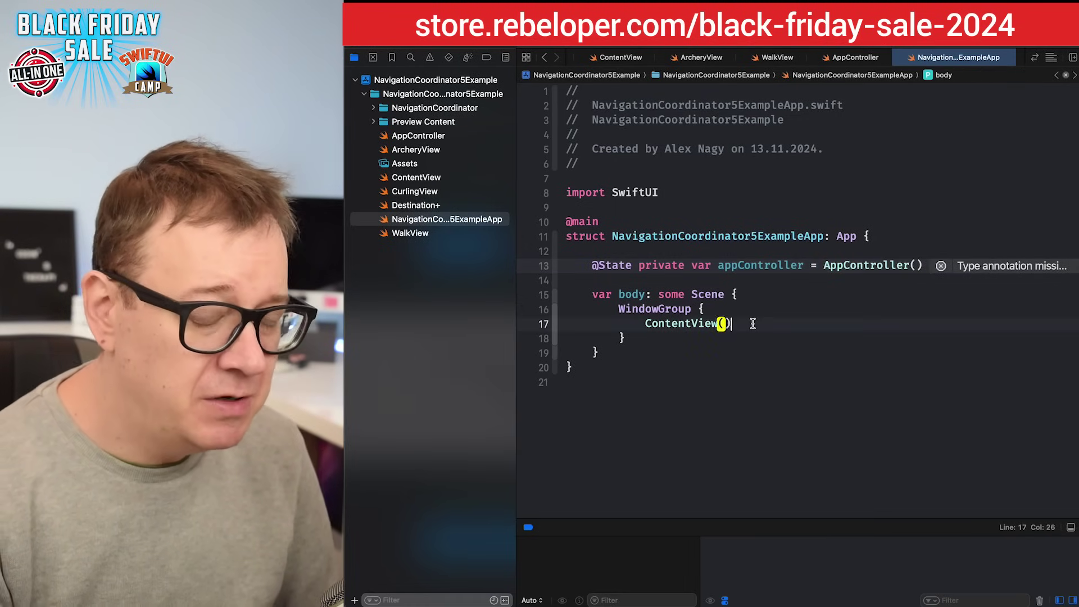
{"action": "key", "text": "Return"}
{"action": "type", "text": ".env"}
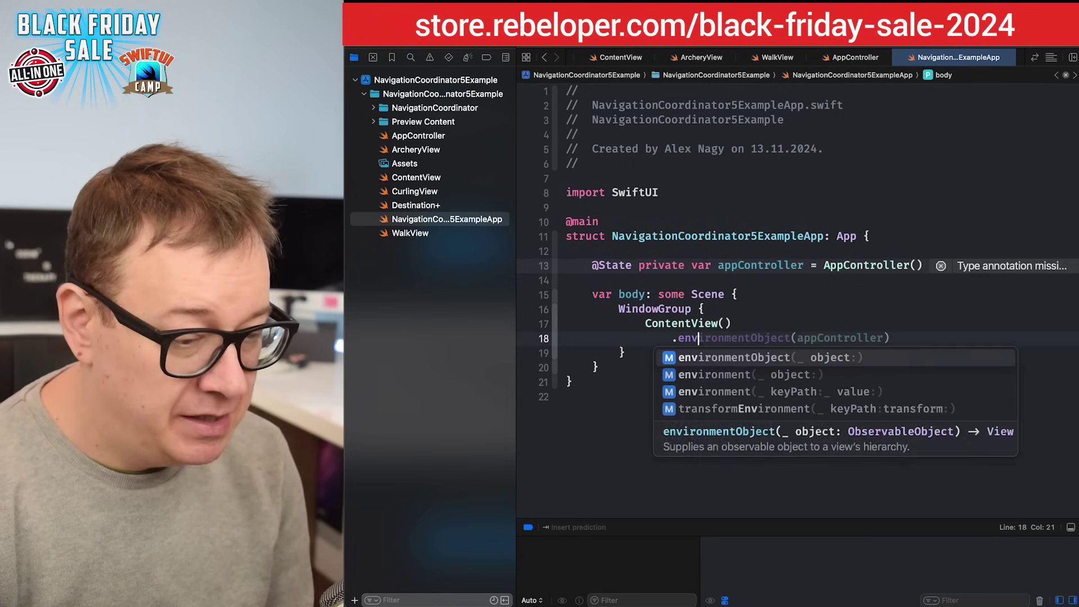
{"action": "key", "text": "Down"}
{"action": "key", "text": "Return"}
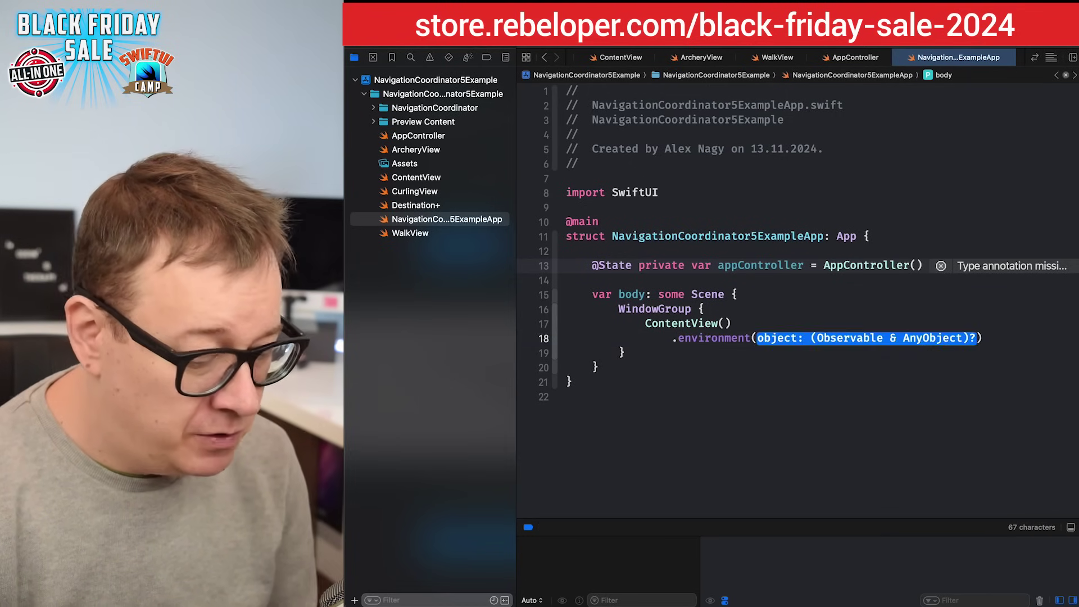
{"action": "type", "text": "app"}
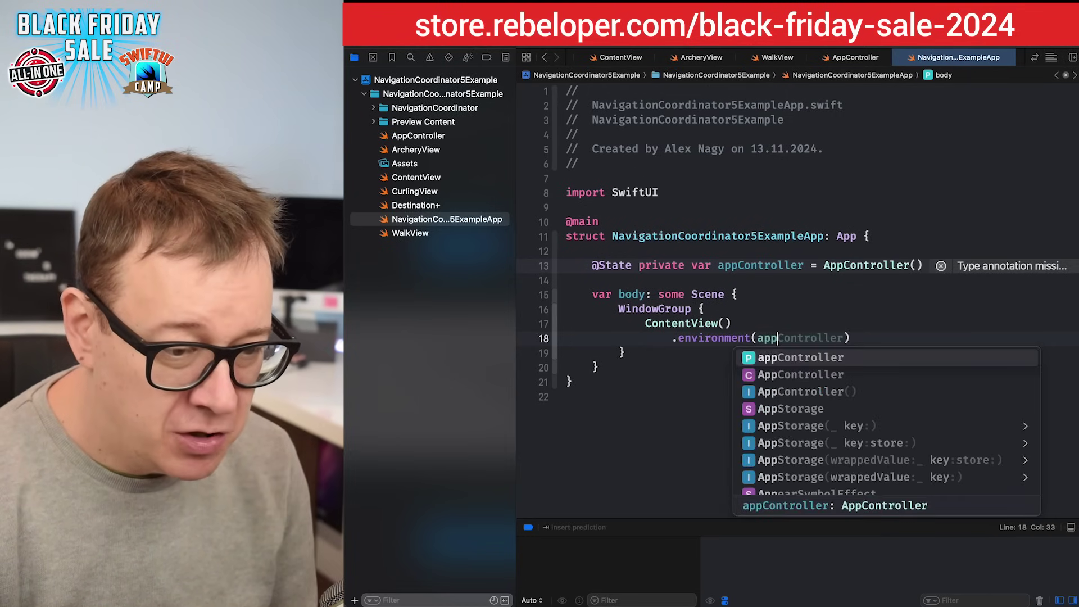
{"action": "key", "text": "Return"}
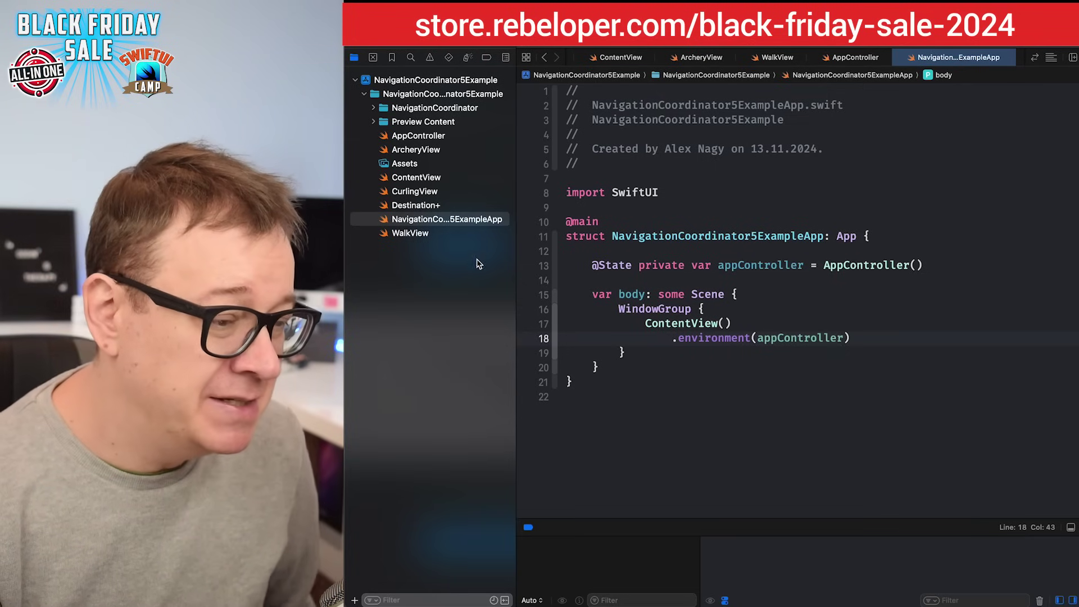
{"action": "left_click", "coordinate": [440, 193]}
{"action": "left_click", "coordinate": [593, 236]}
{"action": "key", "text": "Return"}
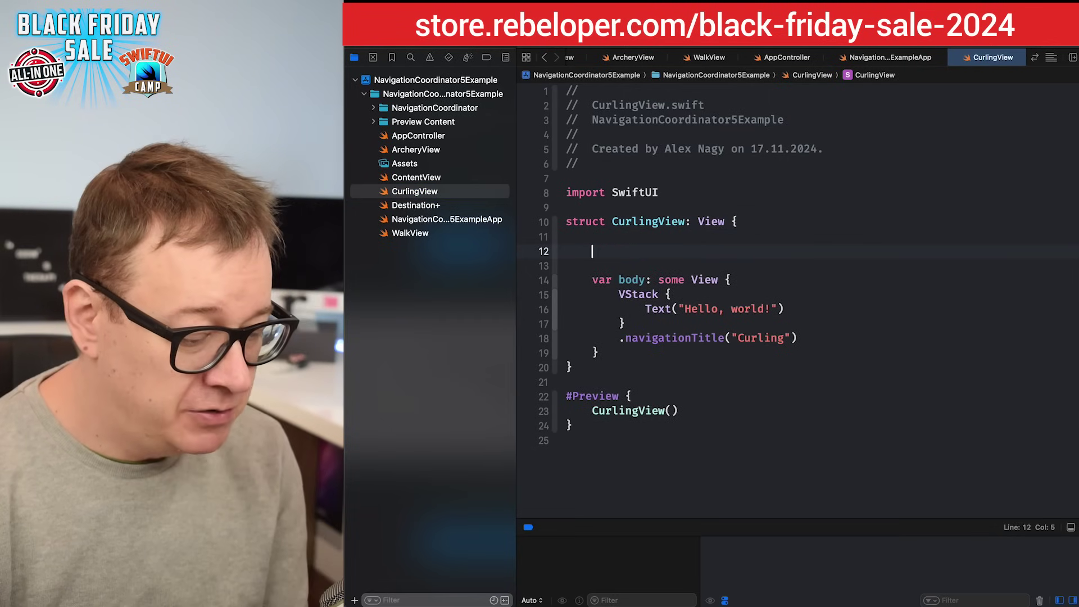
{"action": "type", "text": "@Env"}
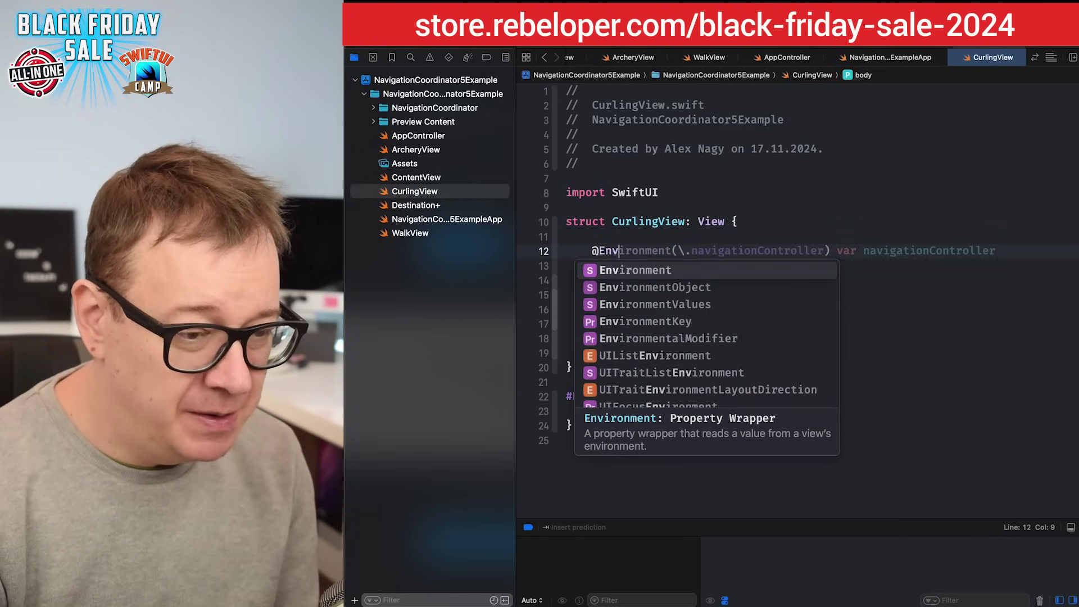
{"action": "key", "text": "Return"}
{"action": "type", "text": "Ap"}
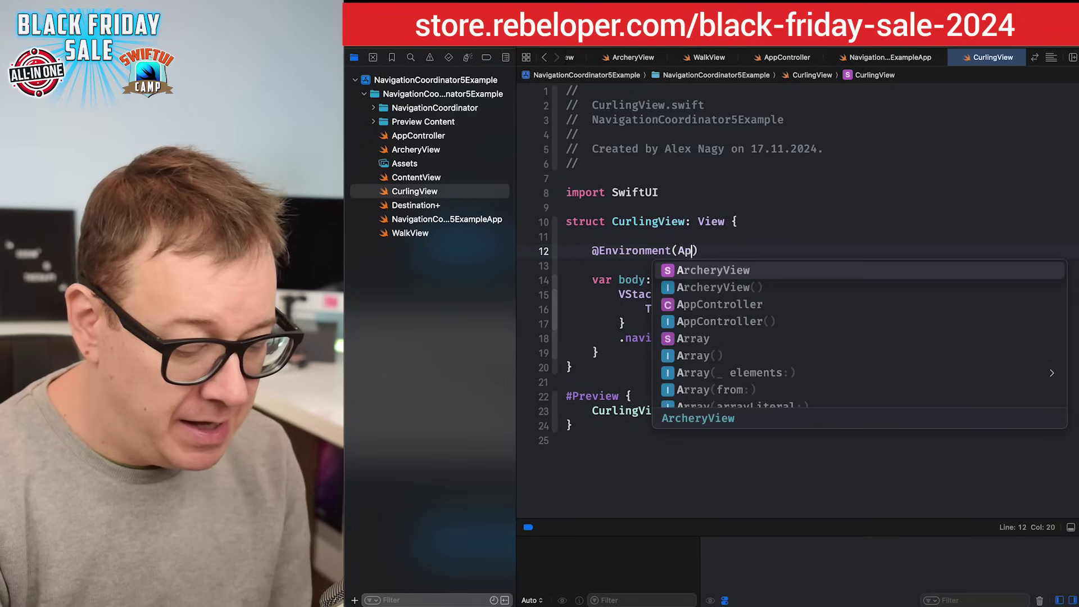
{"action": "type", "text": "pc"}
{"action": "key", "text": "Tab"}
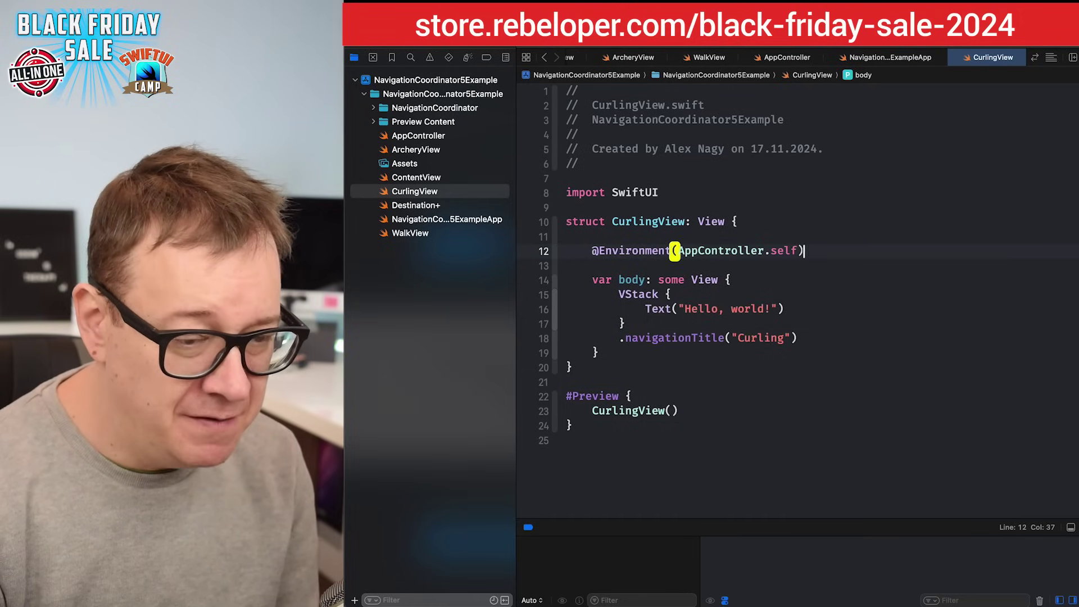
{"action": "type", "text": "pri"}
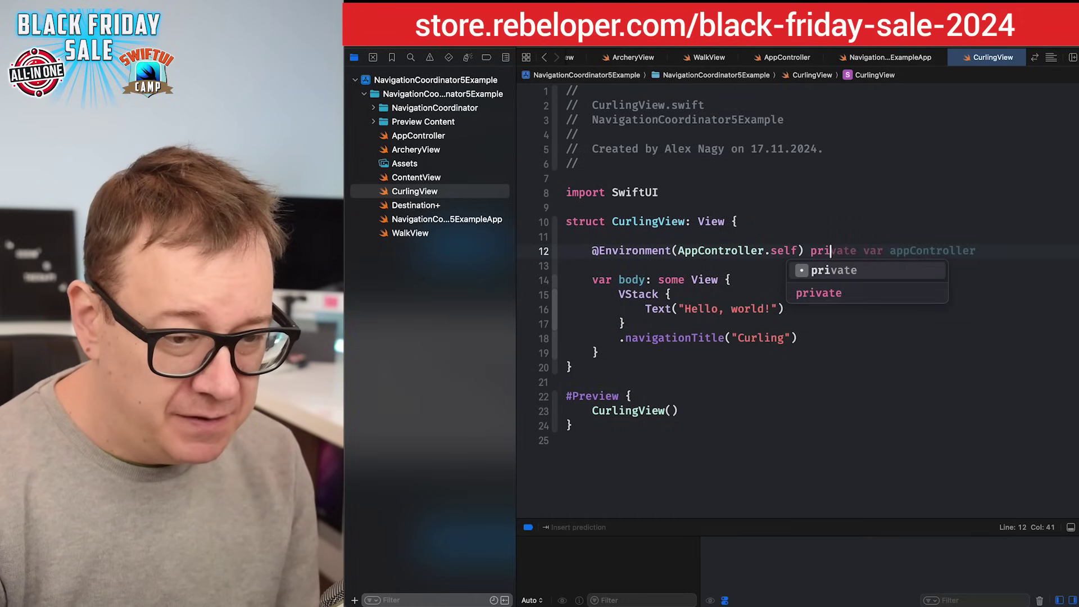
{"action": "key", "text": "Tab"}
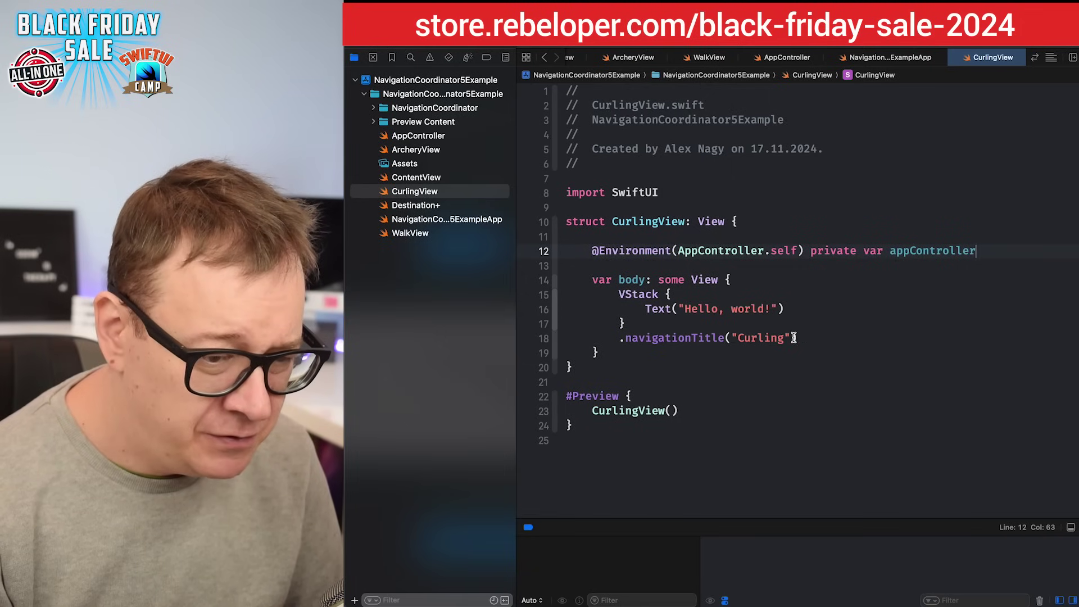
- Change the navigation title to "\(appController.title ?? "N/A")"
{"action": "left_click_drag", "start_coordinate": [793, 338], "coordinate": [738, 338]}
{"action": "type", "text": "\\(app"}
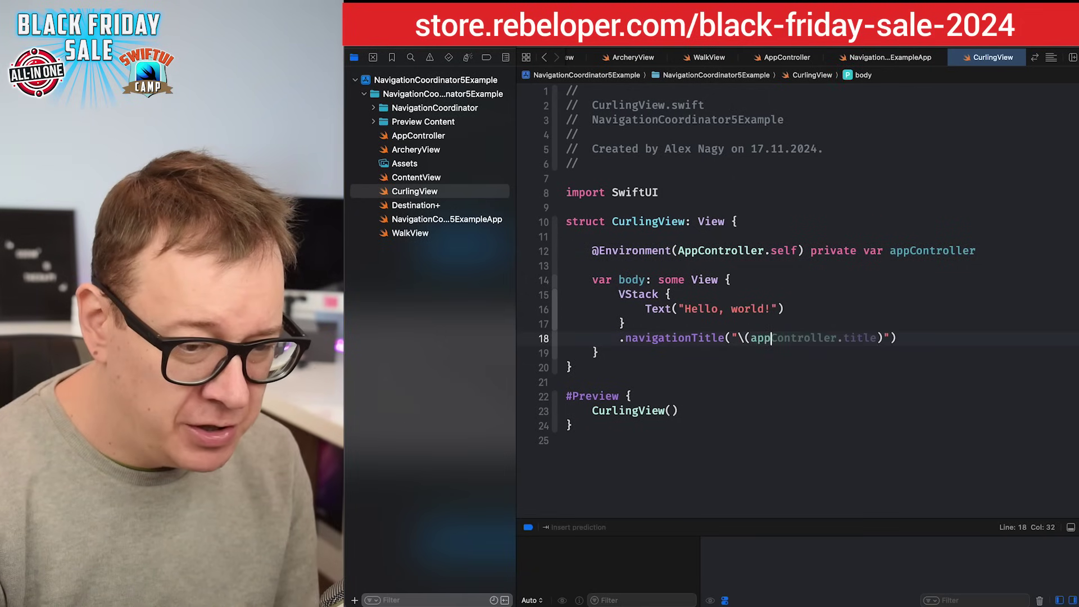
{"action": "key", "text": "Tab"}
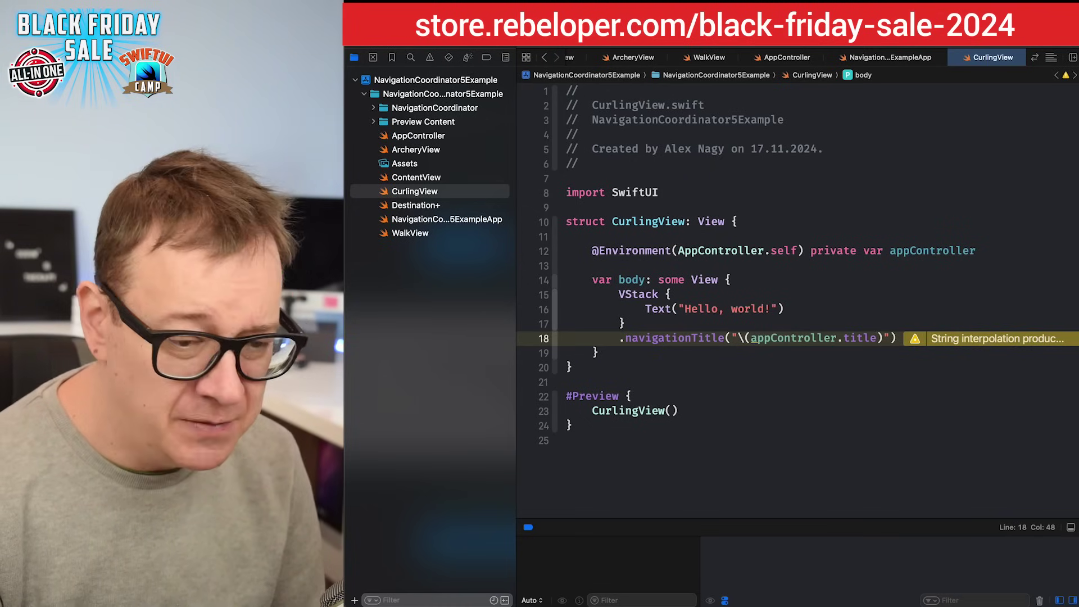
{"action": "type", "text": "?? "}
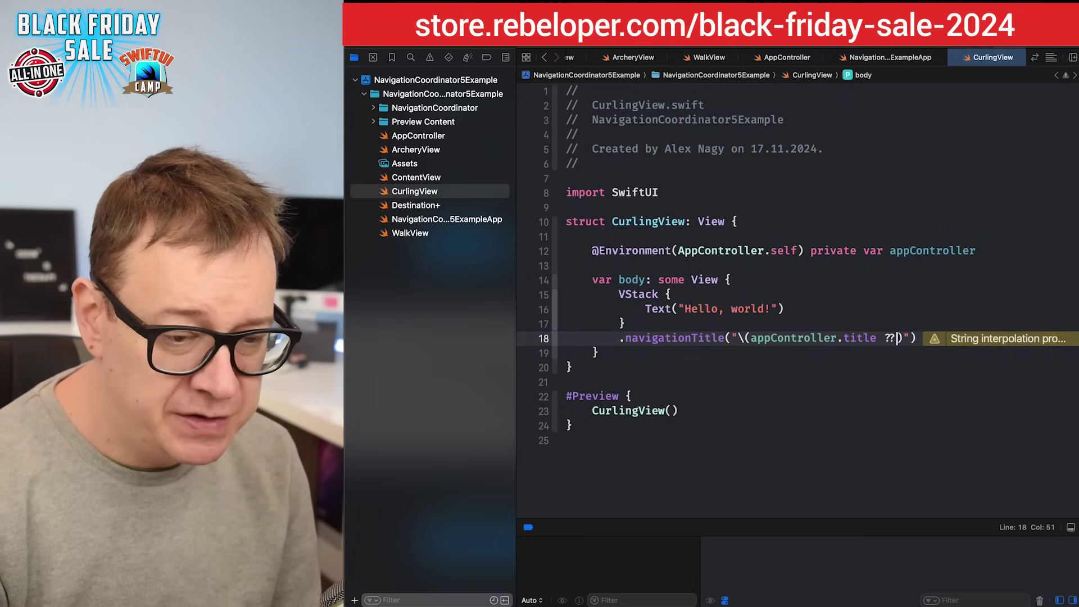
{"action": "type", "text": "\"N/A"}
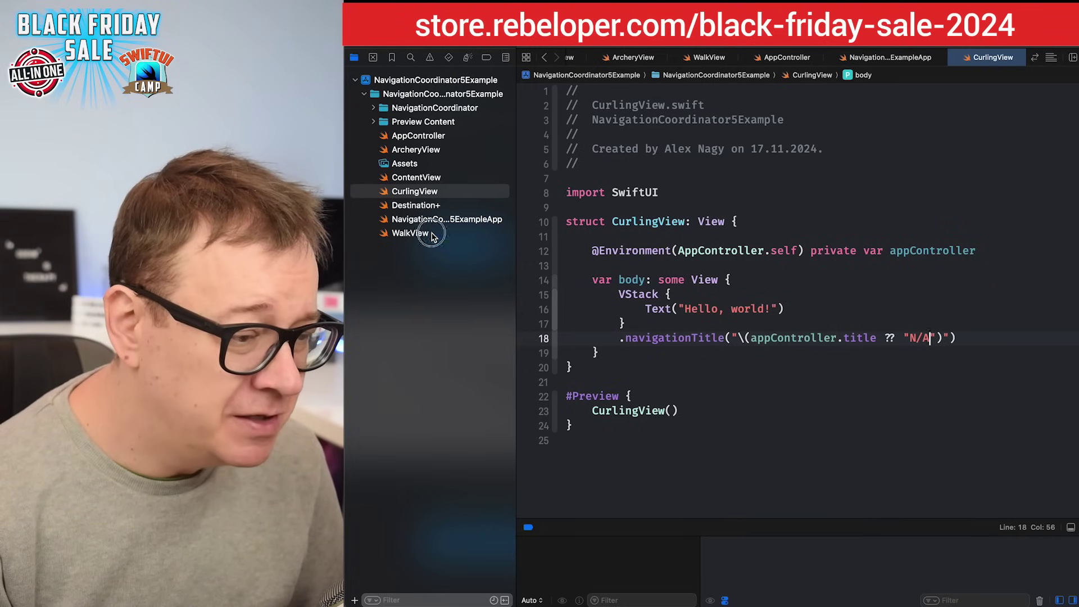
{"action": "left_click", "coordinate": [411, 233]}
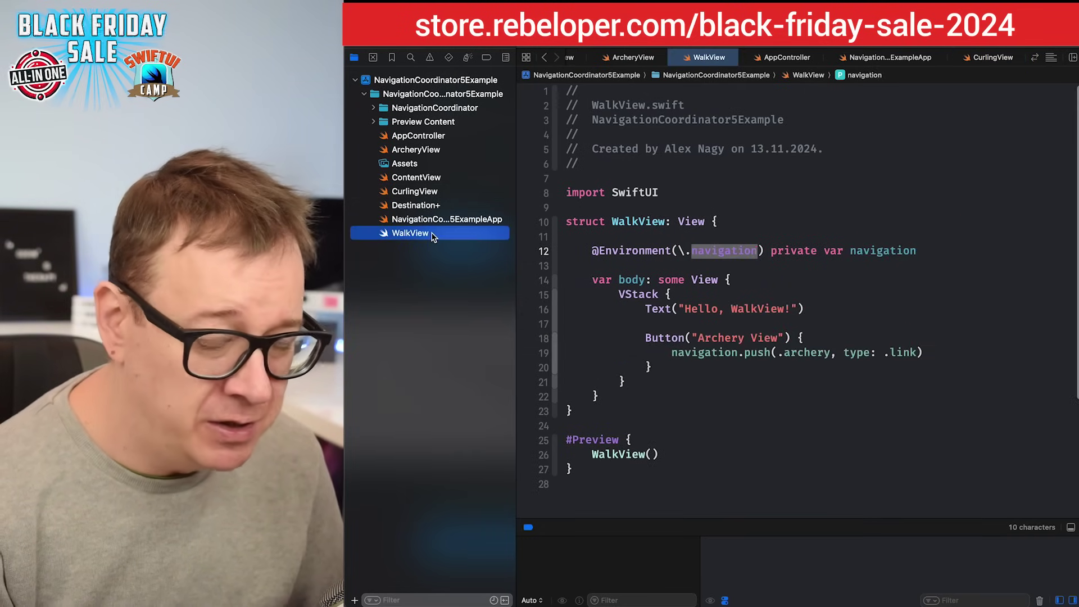
{"action": "left_click", "coordinate": [936, 256]}
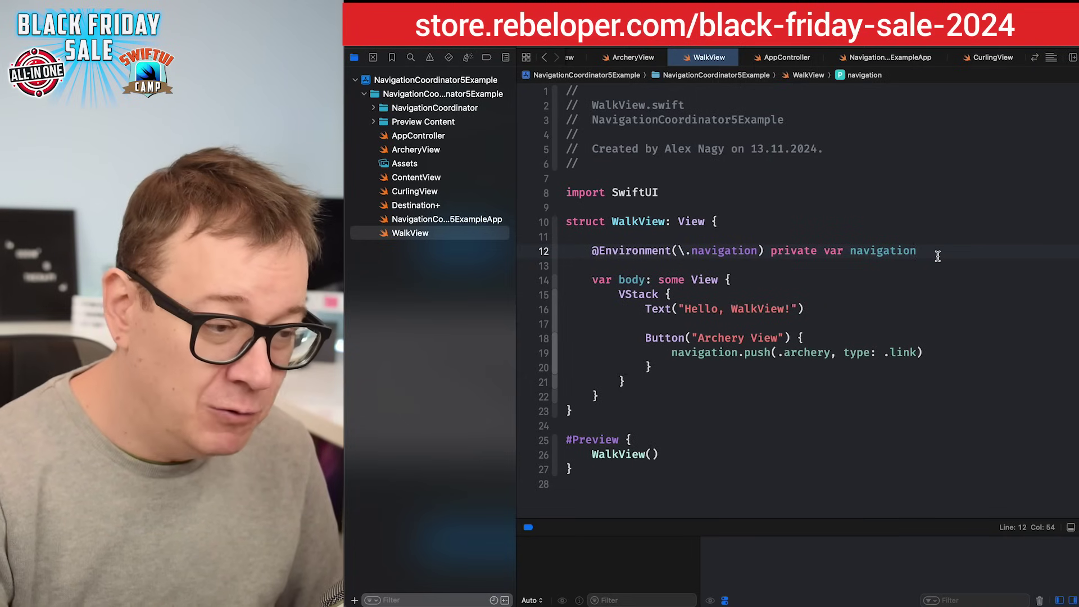
{"action": "key", "text": "Return"}
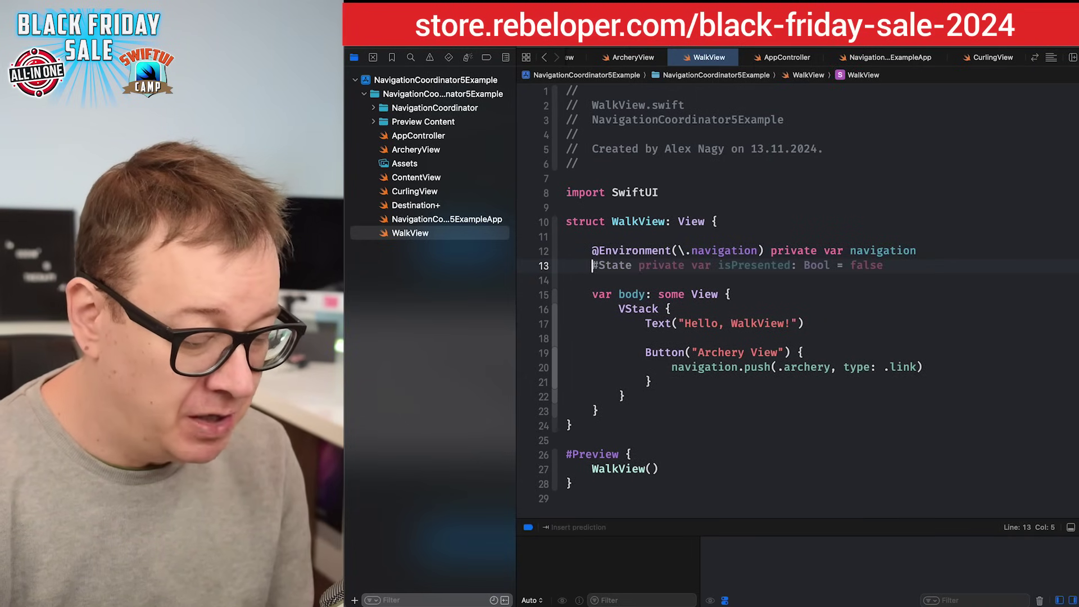
{"action": "type", "text": "@E"}
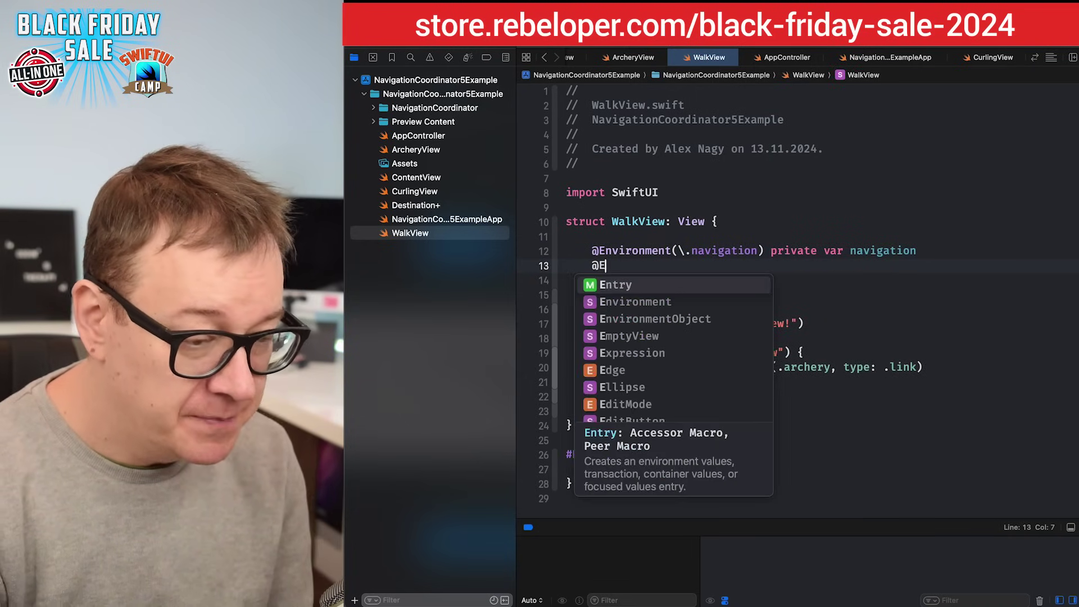
{"action": "type", "text": "n"}
{"action": "key", "text": "Down"}
{"action": "key", "text": "Return"}
{"action": "type", "text": "(App"}
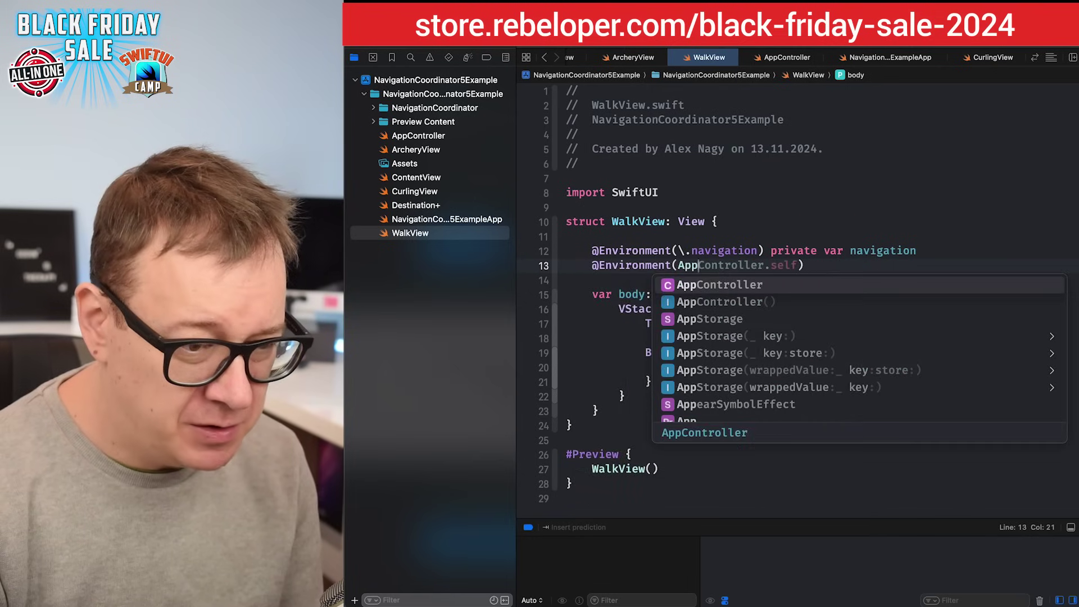
{"action": "key", "text": "Return"}
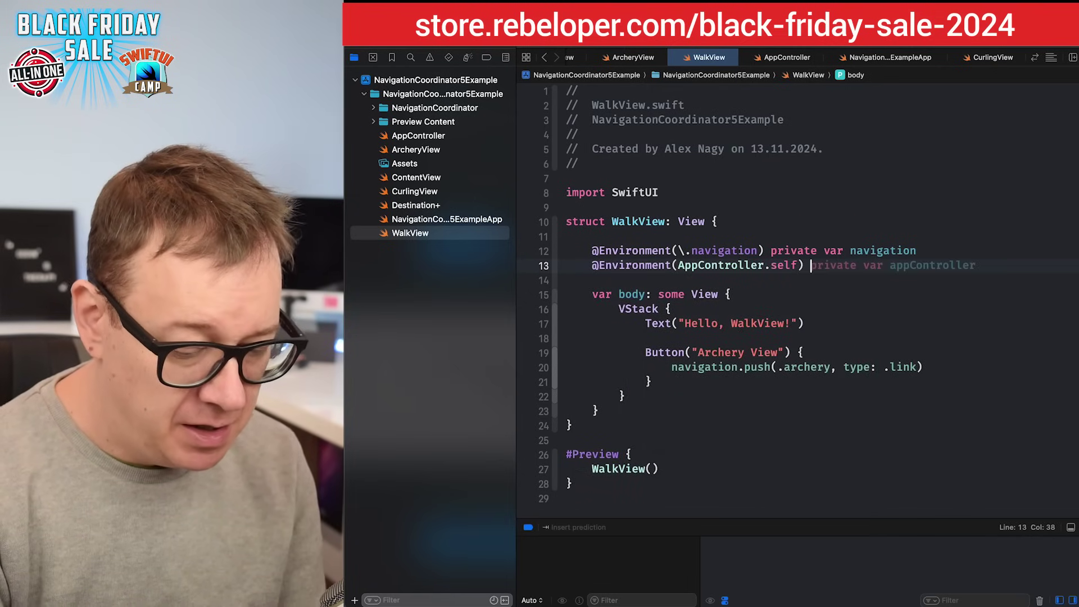
{"action": "type", "text": "pri"}
{"action": "key", "text": "Tab"}
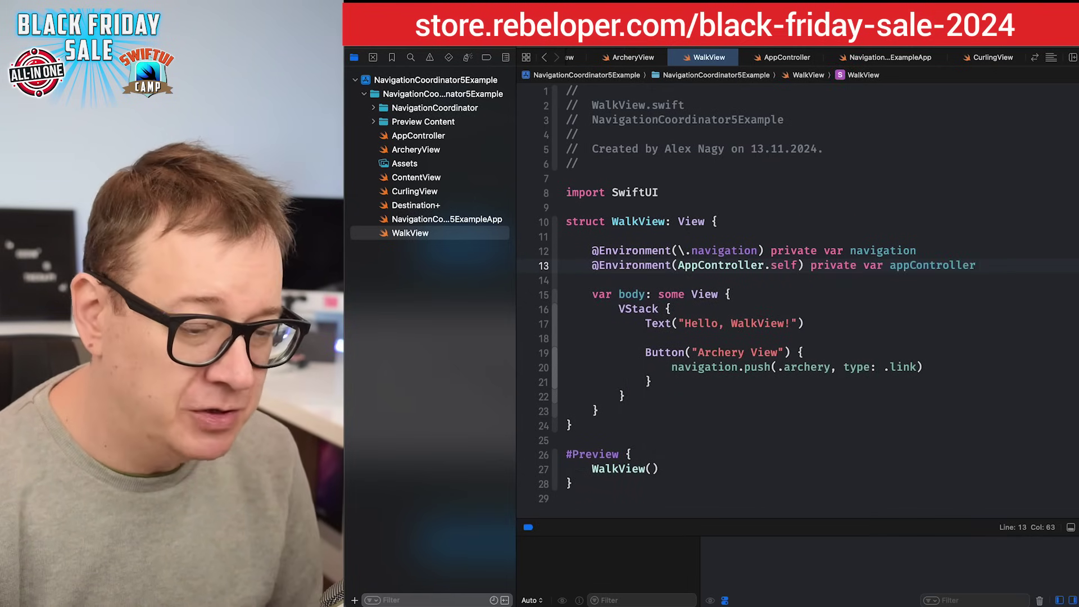
- Add a Curling View button whose action sets appController.title to "Curling"
{"action": "key", "text": "Return"}
{"action": "key", "text": "Return"}
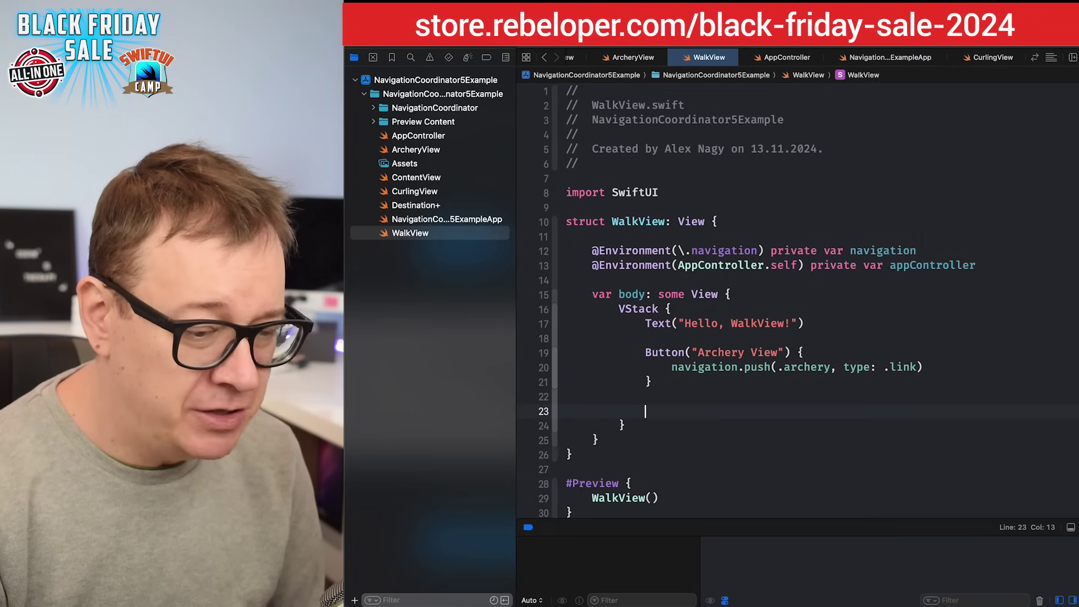
{"action": "type", "text": "Butt"}
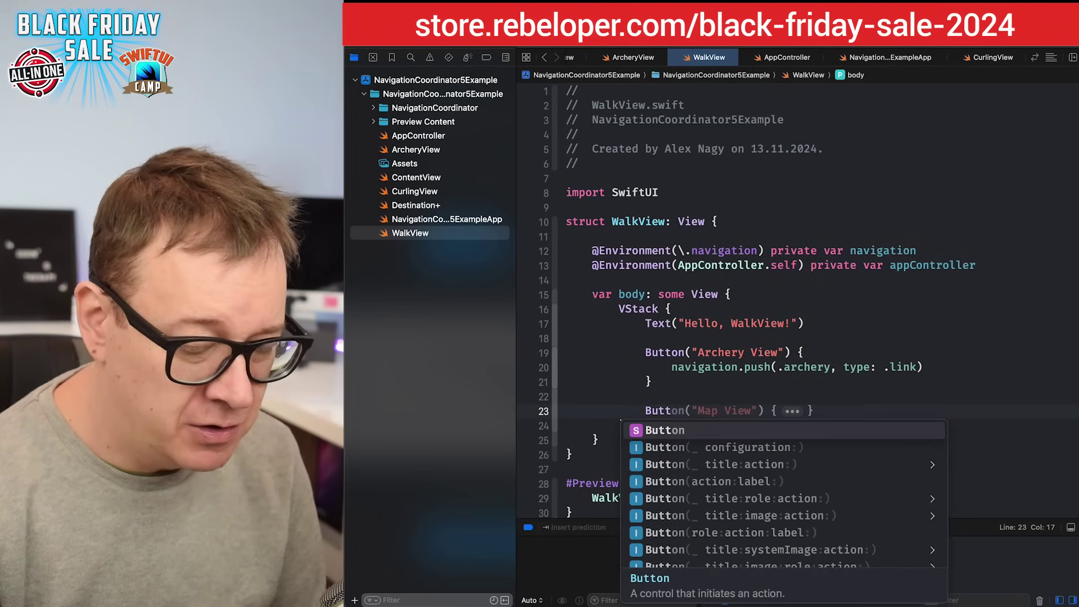
{"action": "key", "text": "Down"}
{"action": "key", "text": "Down"}
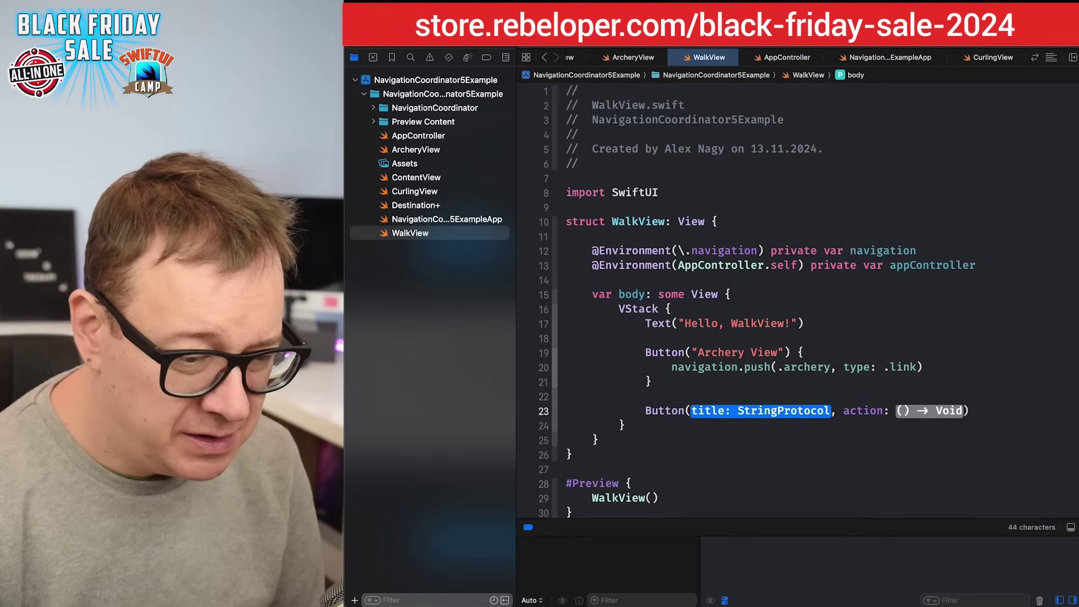
{"action": "type", "text": "\"C"}
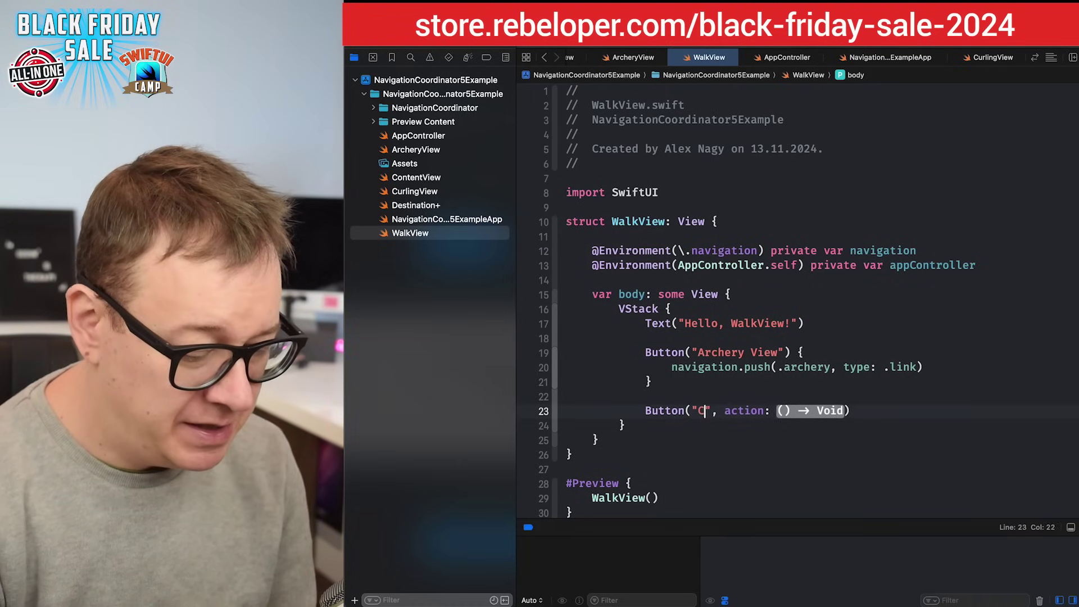
{"action": "type", "text": "urling View"}
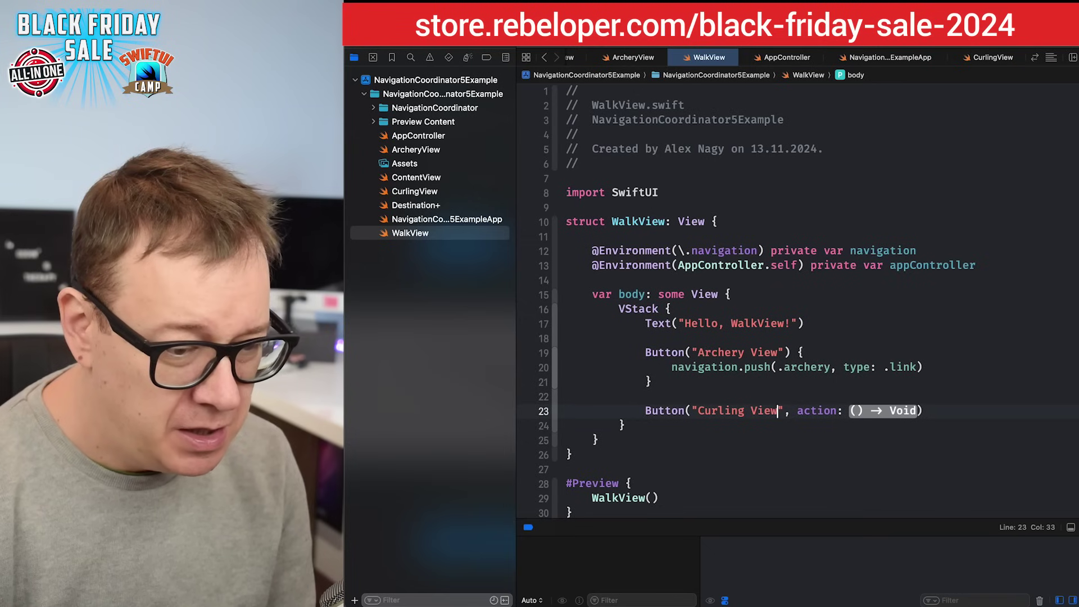
{"action": "key", "text": "Tab"}
{"action": "key", "text": "Return"}
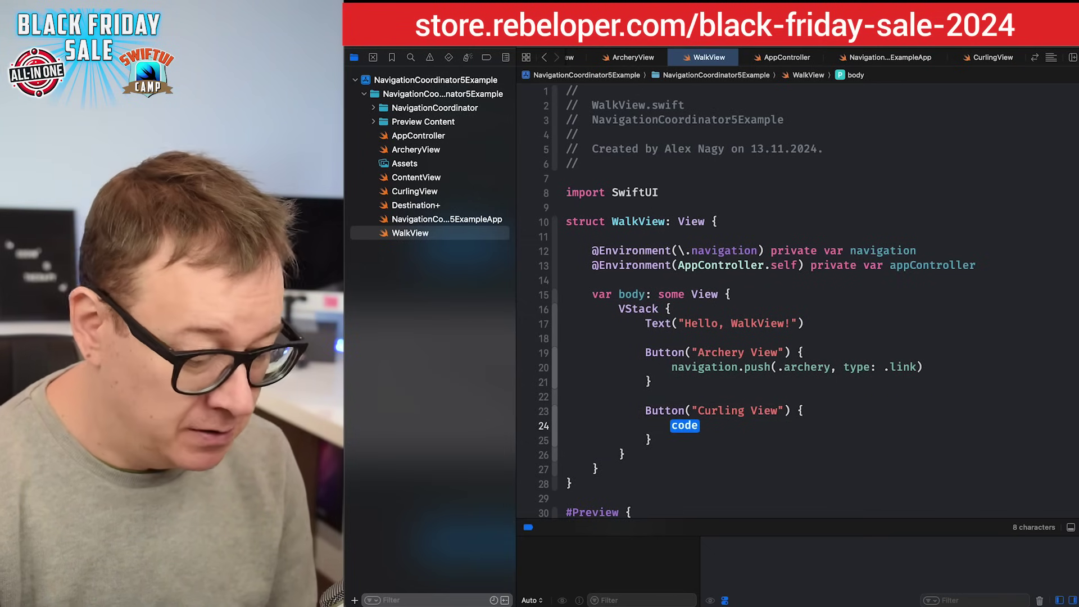
{"action": "type", "text": "appC"}
{"action": "key", "text": "Return"}
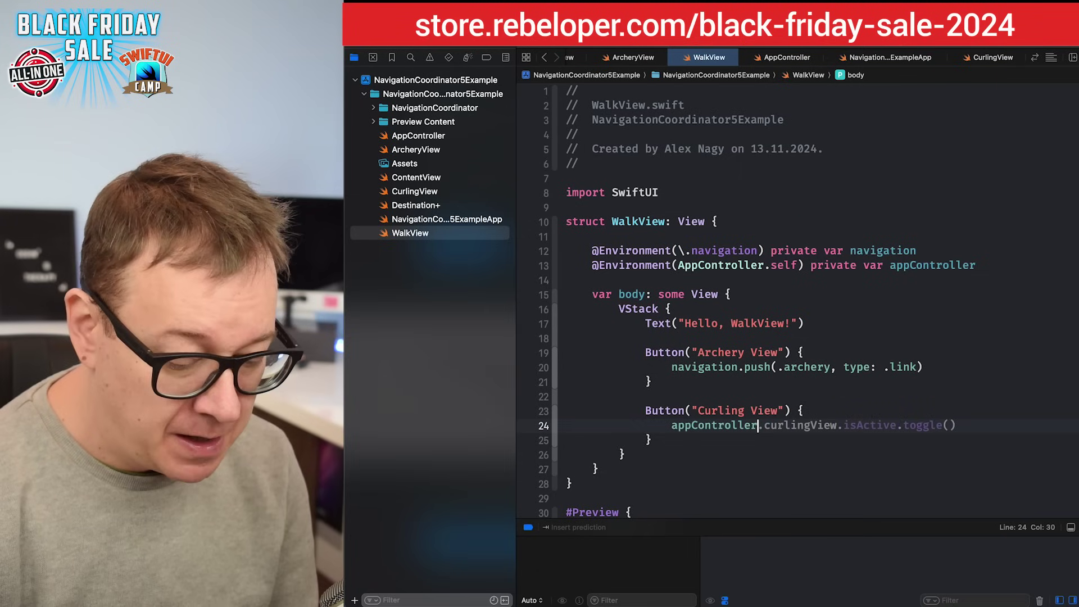
{"action": "type", "text": ".t"}
{"action": "key", "text": "Tab"}
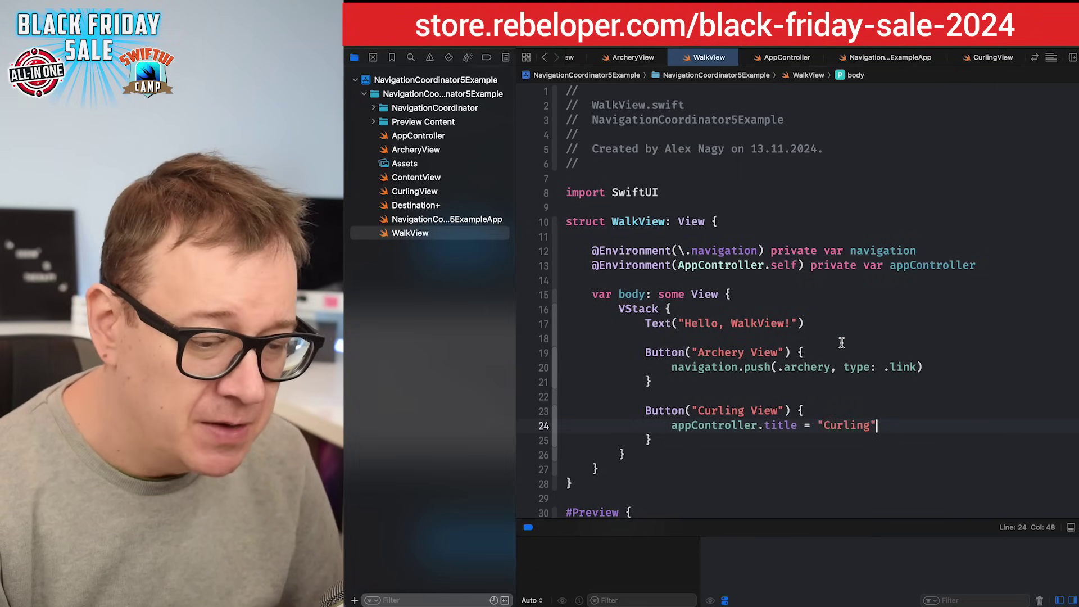
{"action": "scroll", "coordinate": [851, 346], "scroll_direction": "down", "scroll_amount": 3}
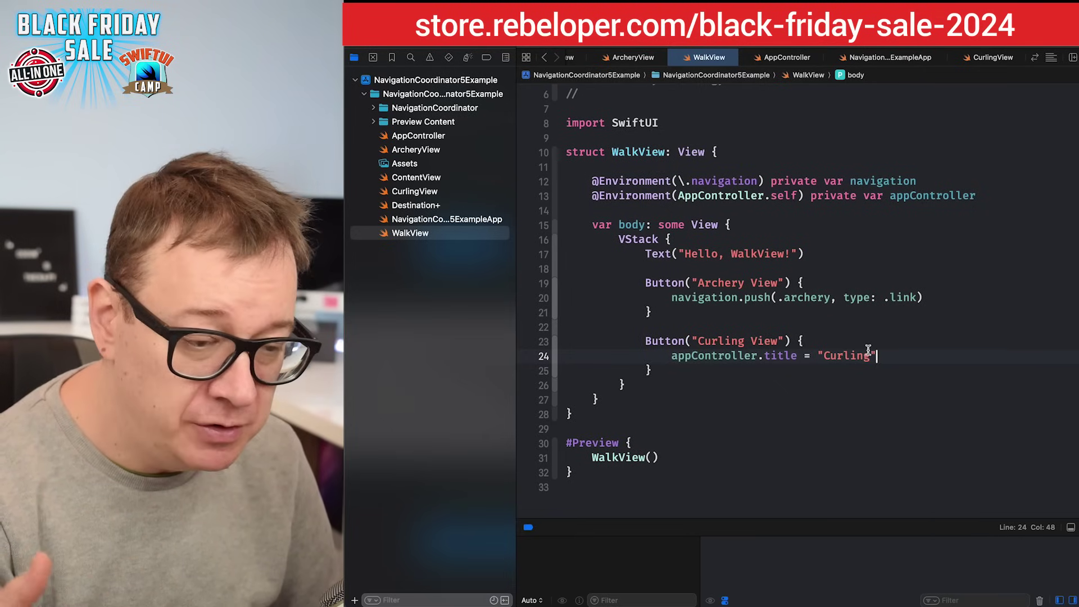
- Add navigation.push(.curling, type: .link) in the button, then comment it out after the error
{"action": "key", "text": "Return"}
{"action": "type", "text": "nav"}
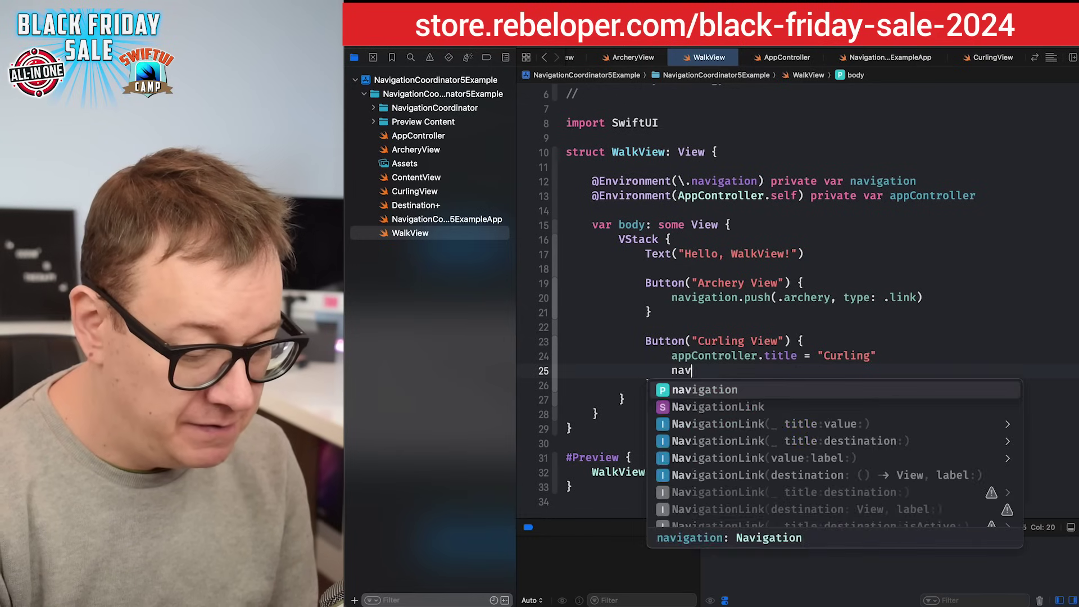
{"action": "type", "text": "i"}
{"action": "key", "text": "Return"}
{"action": "type", "text": "."}
{"action": "key", "text": "Tab"}
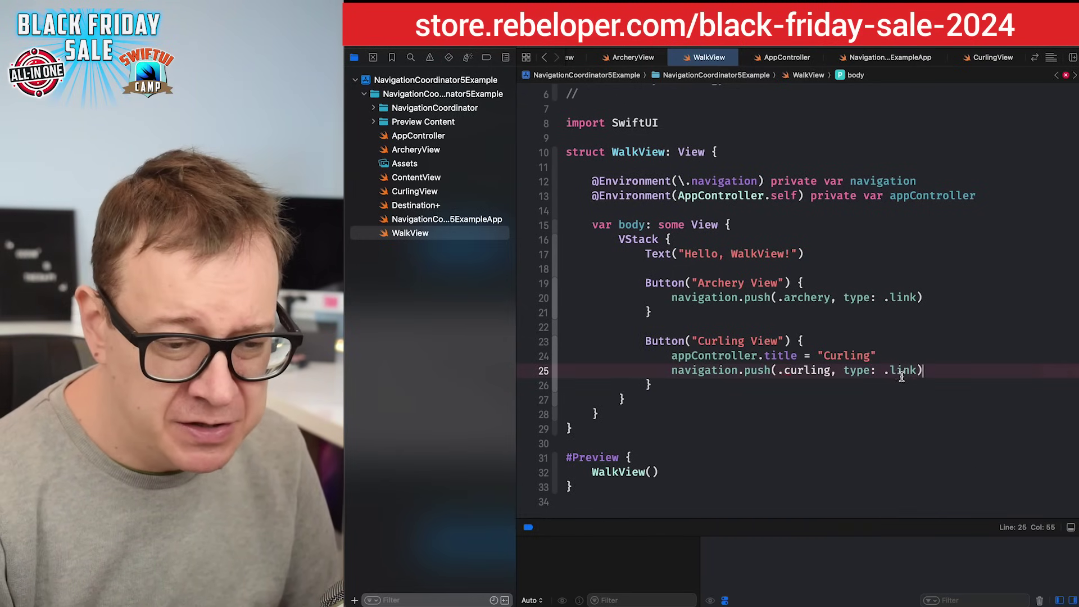
{"action": "double_click", "coordinate": [901, 372]}
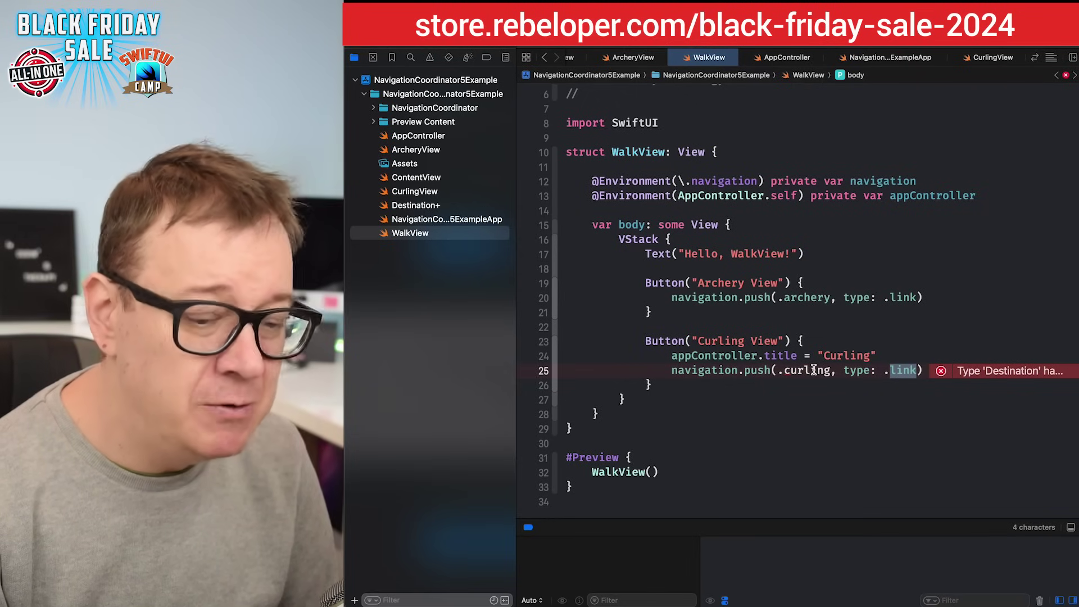
{"action": "key", "text": "super+slash"}
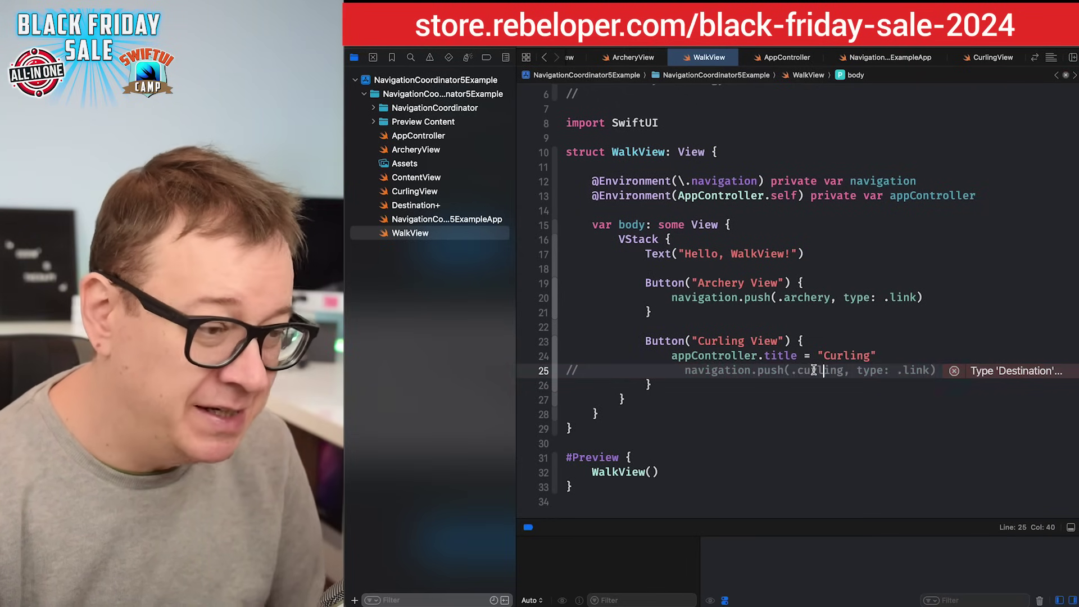
{"action": "left_click", "coordinate": [473, 205]}
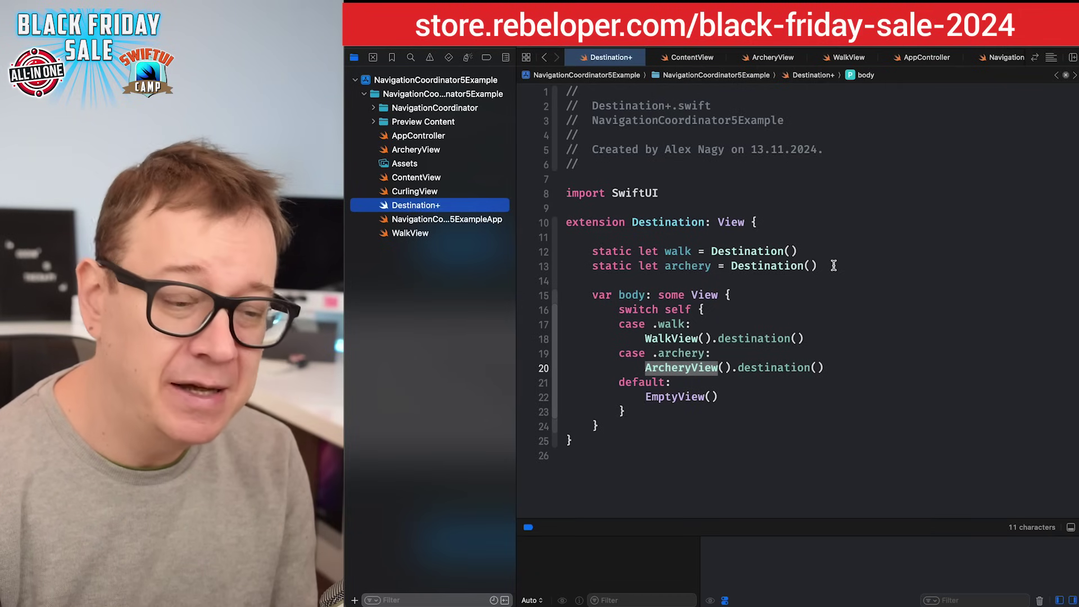
- Duplicate the archery destination declaration and rename the copy to curling
{"action": "left_click", "coordinate": [833, 266]}
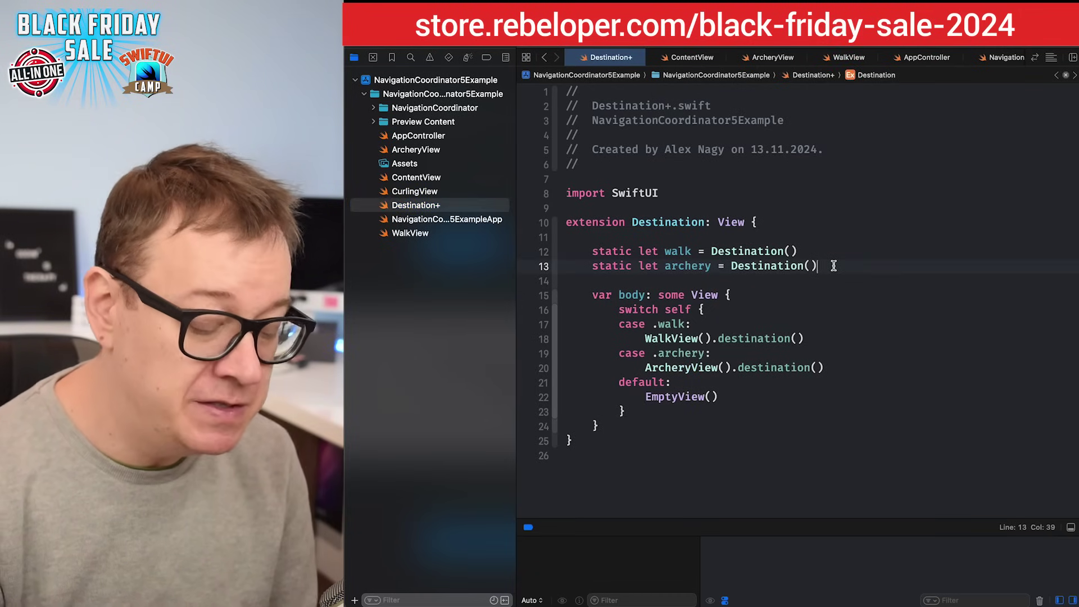
{"action": "key", "text": "super+d"}
{"action": "double_click", "coordinate": [687, 280]}
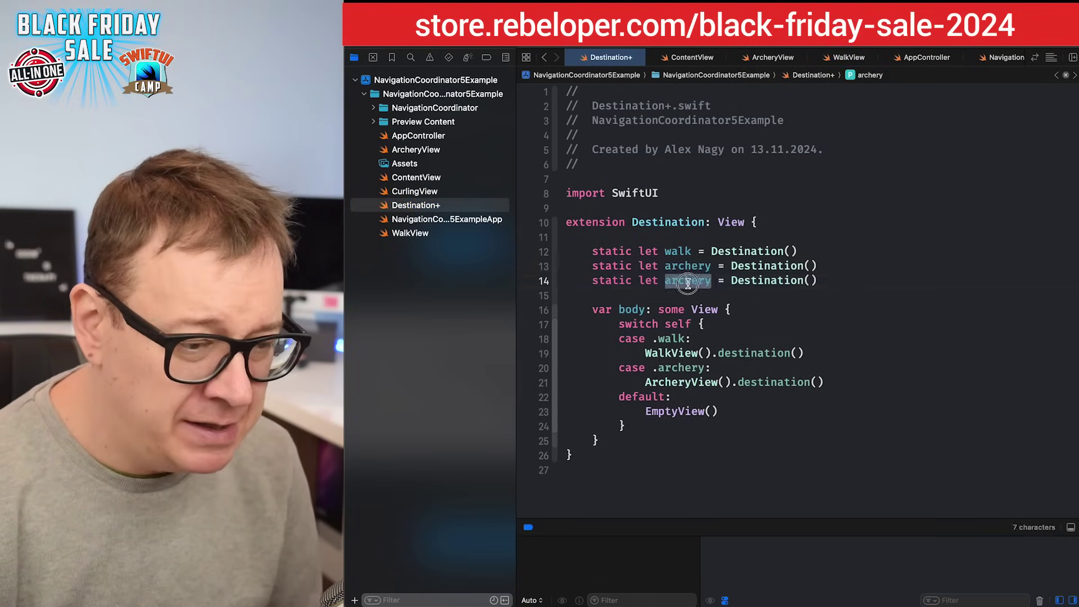
{"action": "type", "text": "curling"}
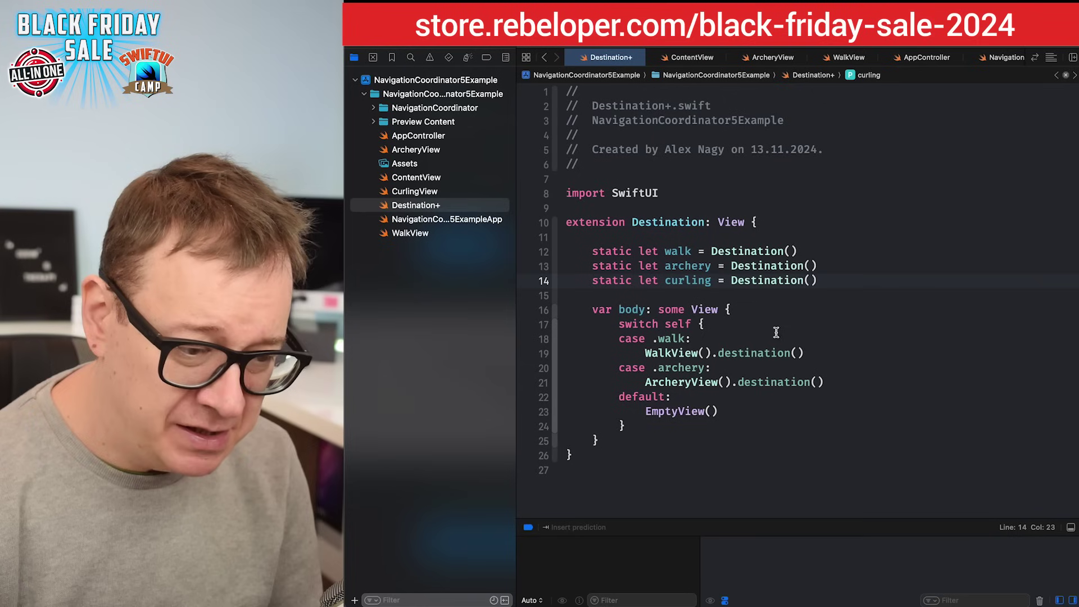
- Add case .curling: CurlingView().destination() to the destination switch
{"action": "key", "text": "Return"}
{"action": "type", "text": "cas"}
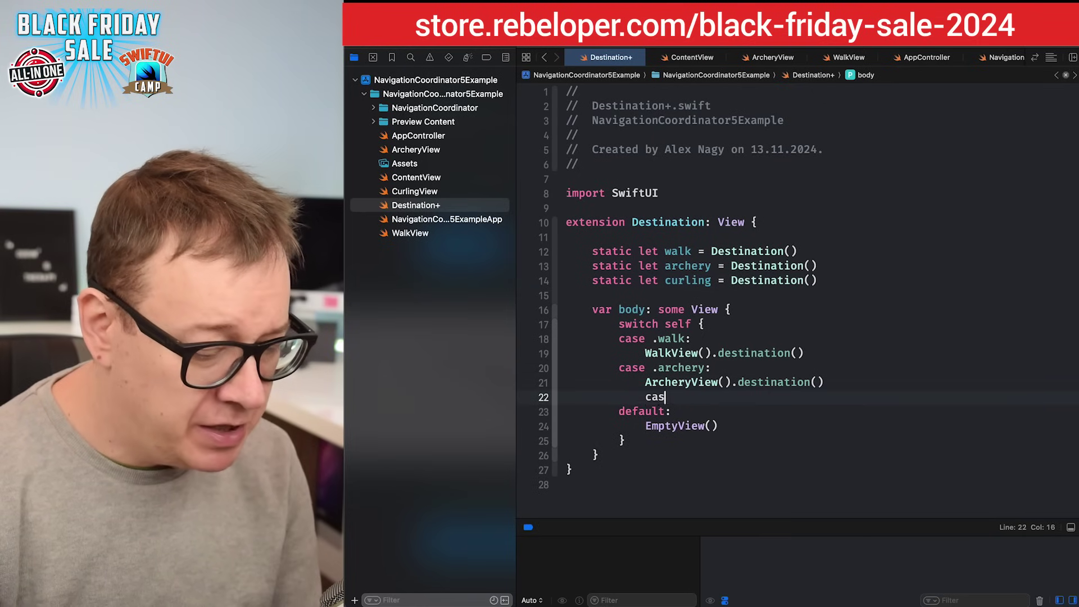
{"action": "type", "text": "e .cu"}
{"action": "key", "text": "Return"}
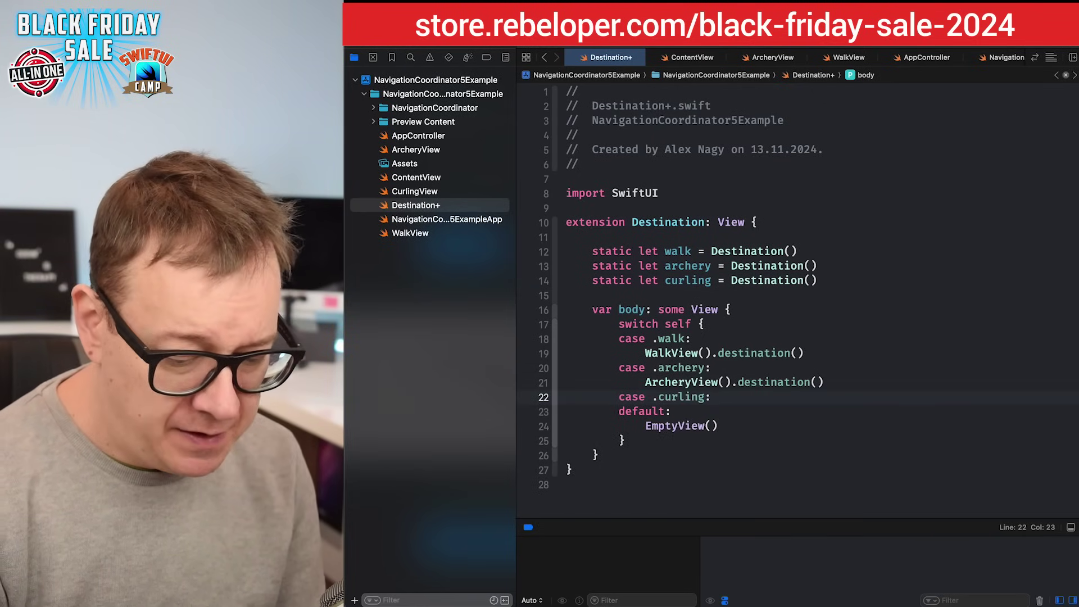
{"action": "key", "text": "Return"}
{"action": "type", "text": "ur"}
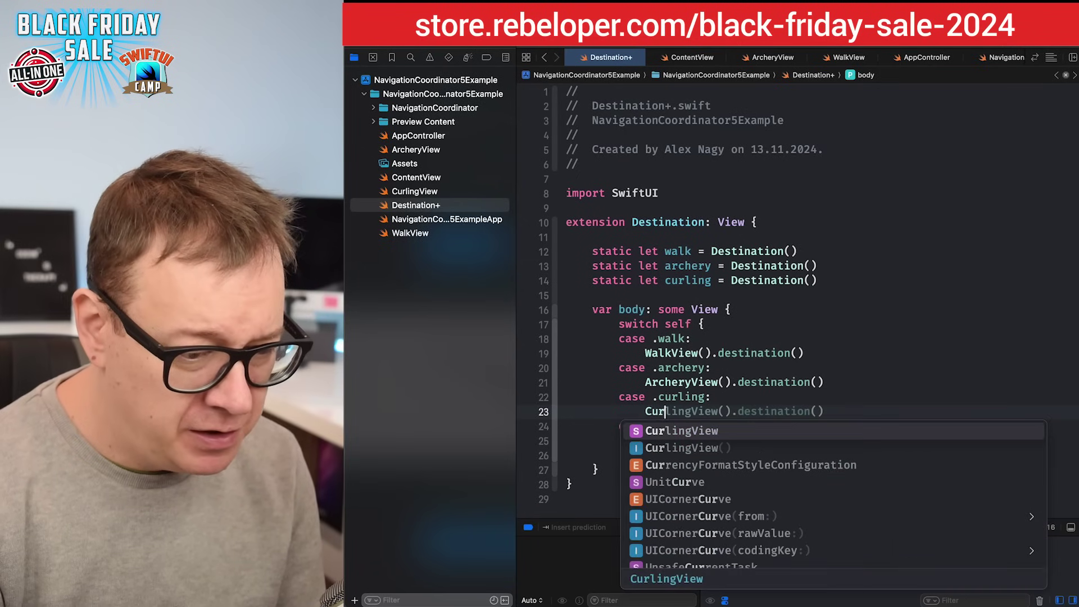
{"action": "key", "text": "Down"}
{"action": "key", "text": "Return"}
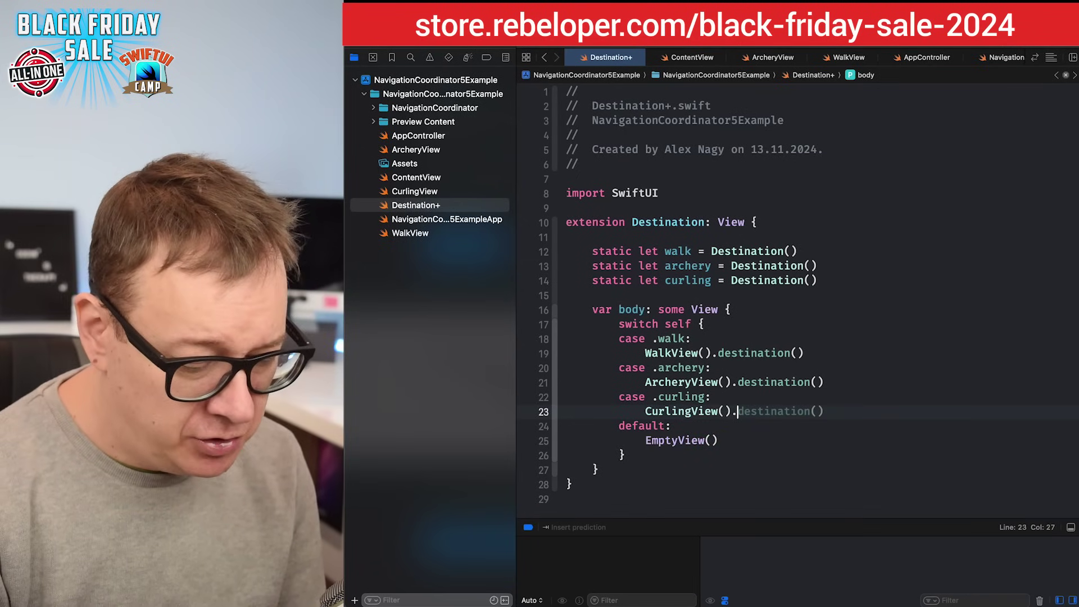
{"action": "key", "text": "Return"}
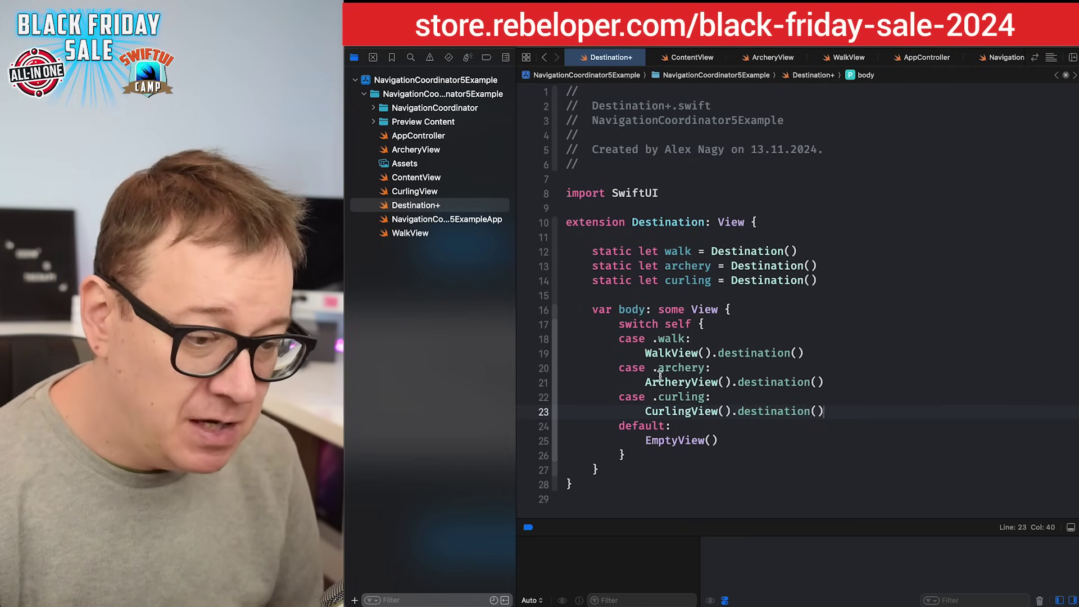
{"action": "double_click", "coordinate": [683, 397]}
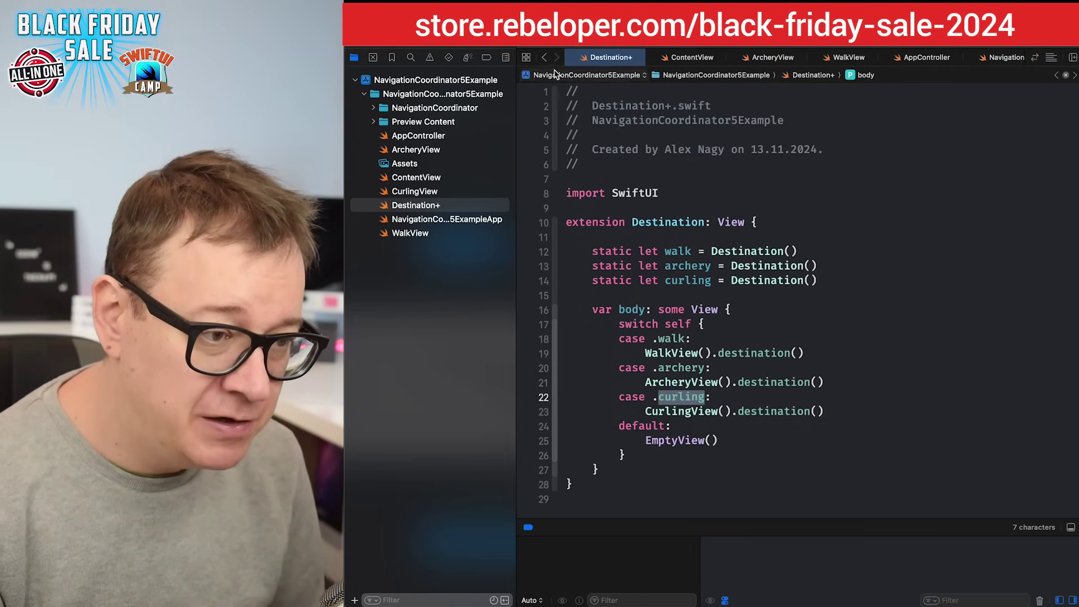
- Uncomment WalkView's push line and change it to navigation.push(.curling, type: .sheet)
{"action": "left_click", "coordinate": [543, 57]}
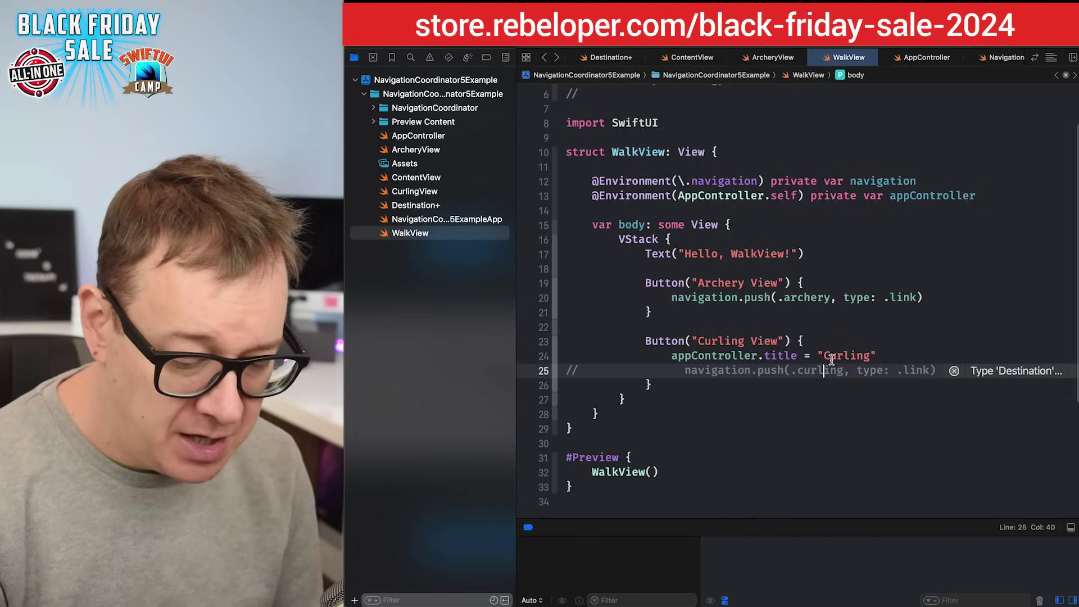
{"action": "key", "text": "super+slash"}
{"action": "double_click", "coordinate": [804, 372]}
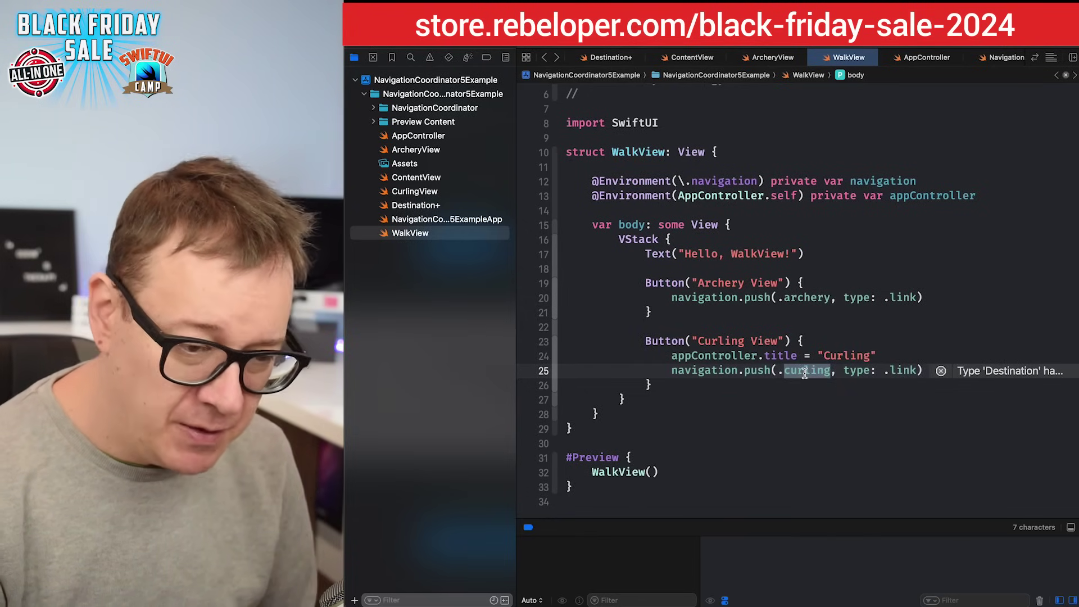
{"action": "key", "text": "BackSpace"}
{"action": "key", "text": "BackSpace"}
{"action": "type", "text": "."}
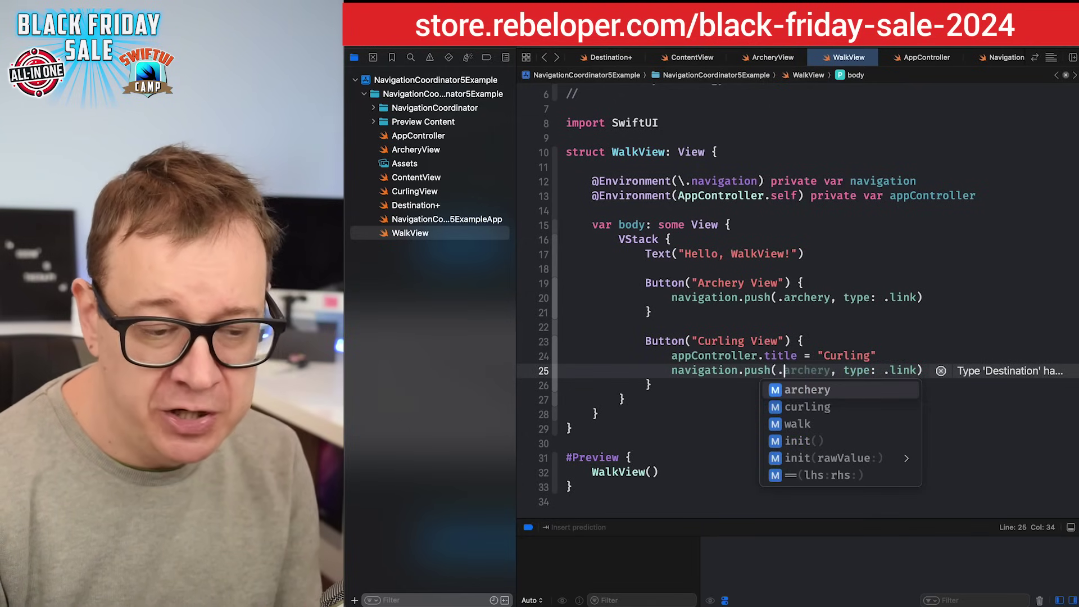
{"action": "key", "text": "Down"}
{"action": "key", "text": "Return"}
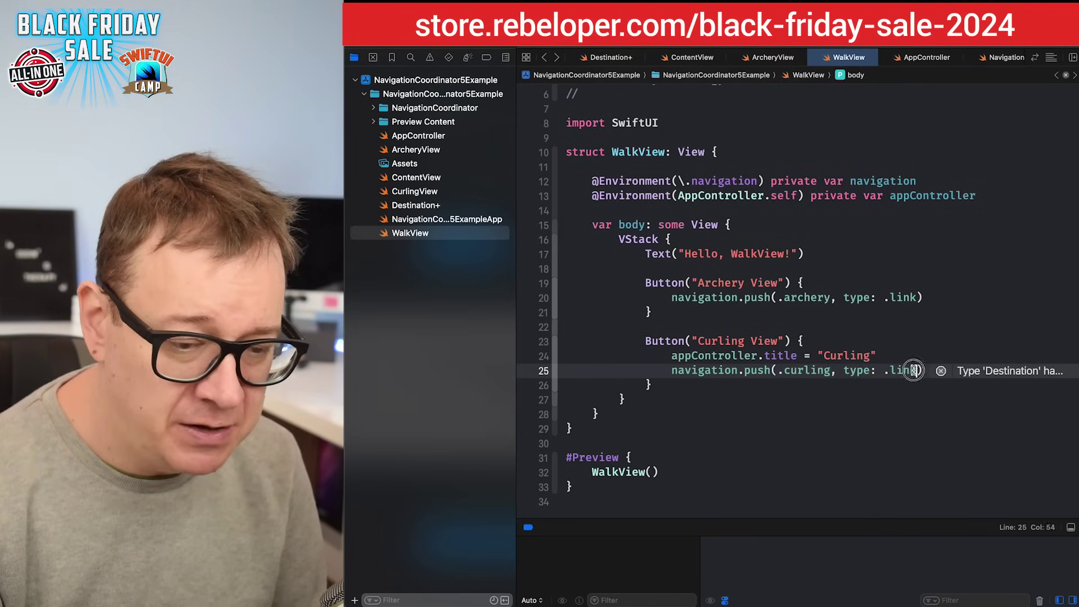
{"action": "double_click", "coordinate": [906, 371]}
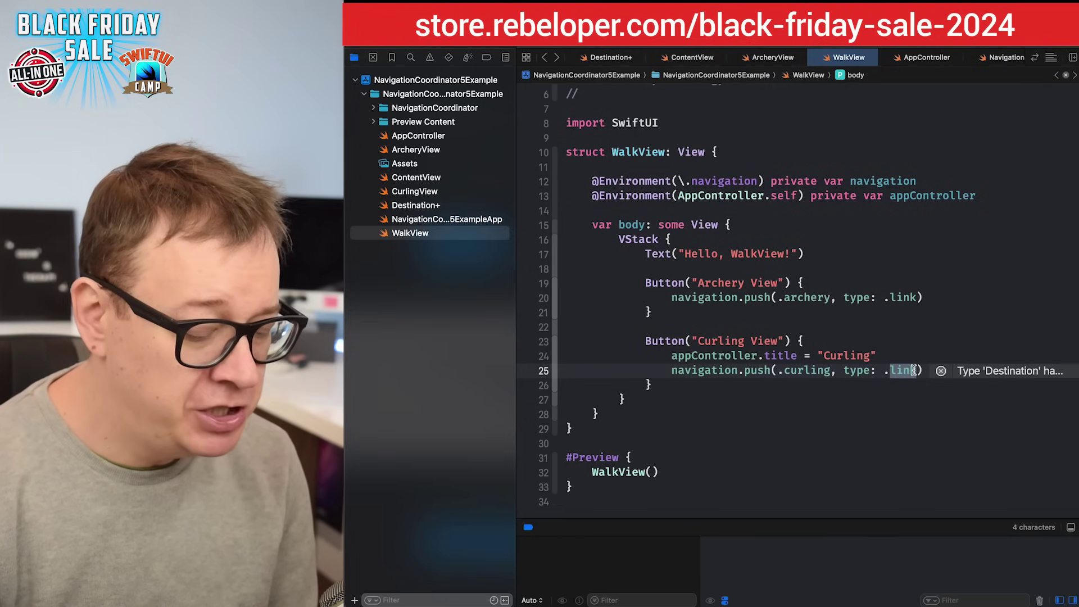
{"action": "type", "text": "she"}
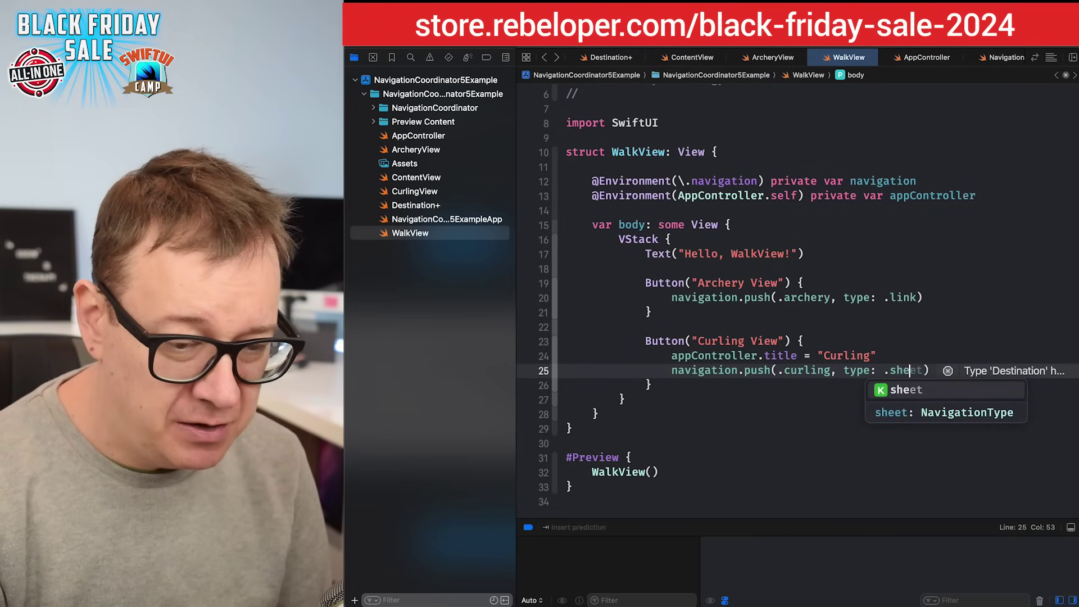
{"action": "key", "text": "Return"}
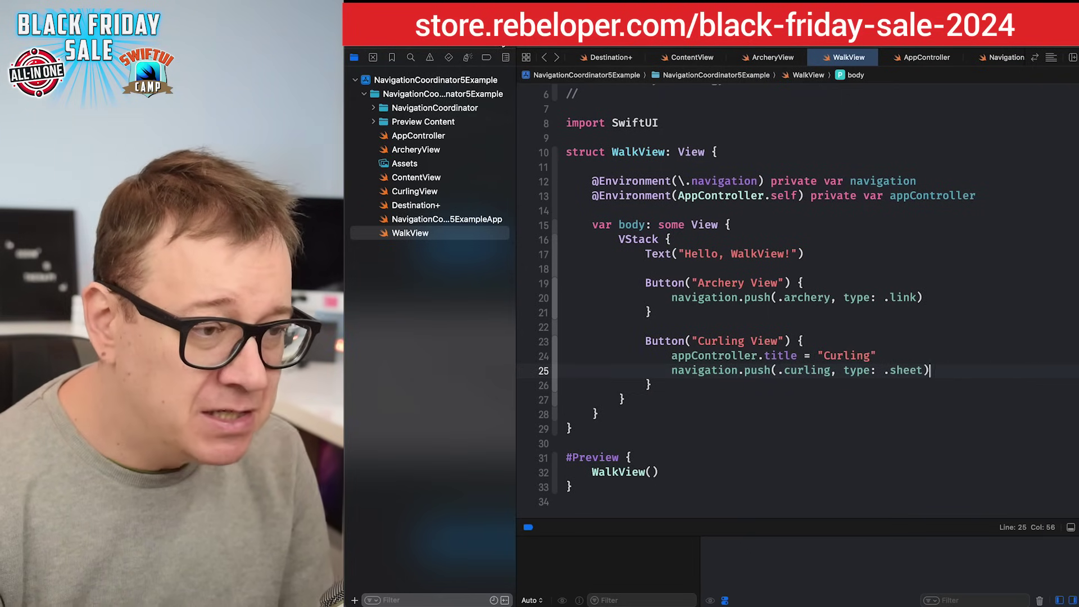
- Build and run the app
{"action": "key", "text": "super+b"}
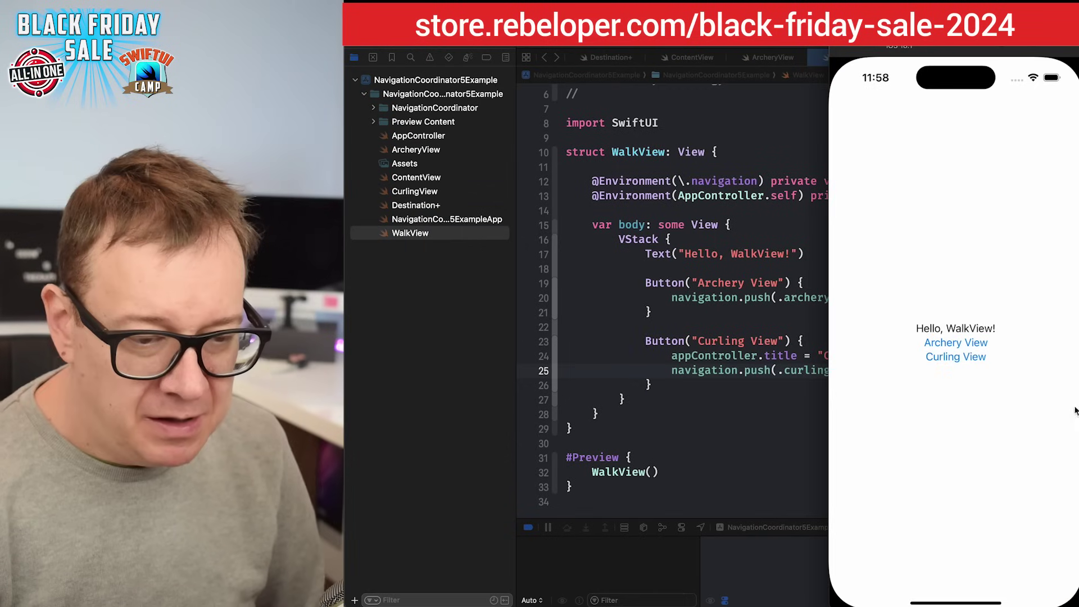
- Tap Curling View twice, dismissing the Curling sheet each time, then quit the Simulator
{"action": "left_click", "coordinate": [964, 358]}
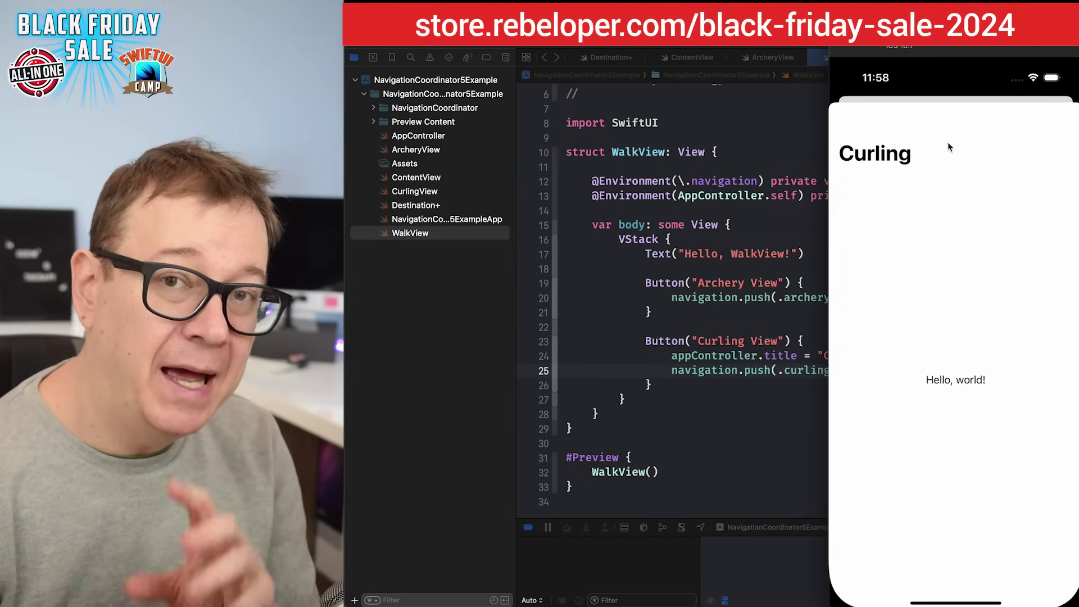
{"action": "left_click_drag", "start_coordinate": [944, 122], "coordinate": [1021, 359]}
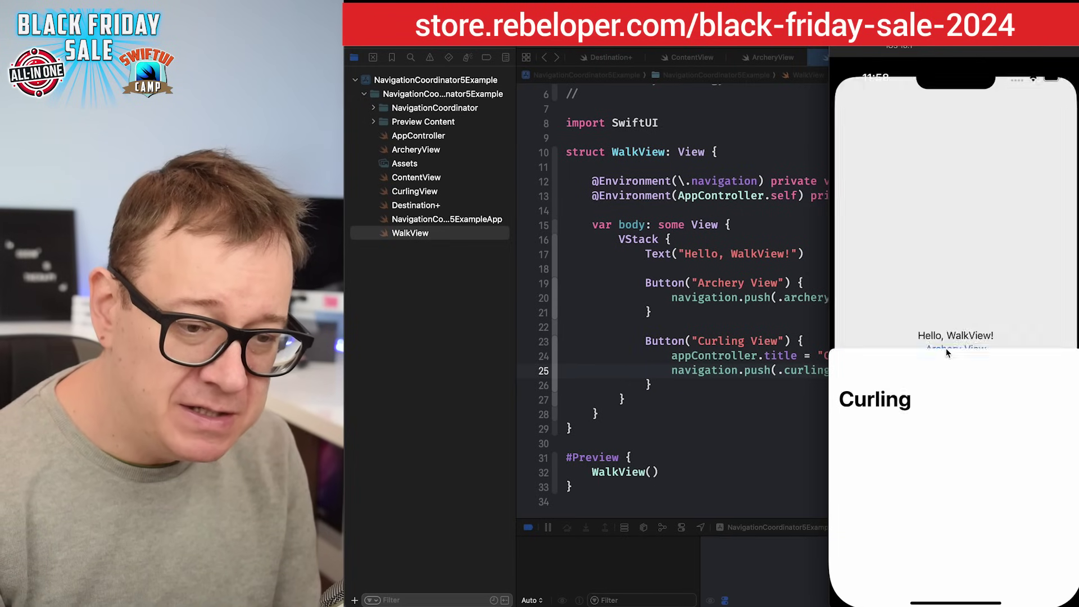
{"action": "left_click", "coordinate": [969, 356]}
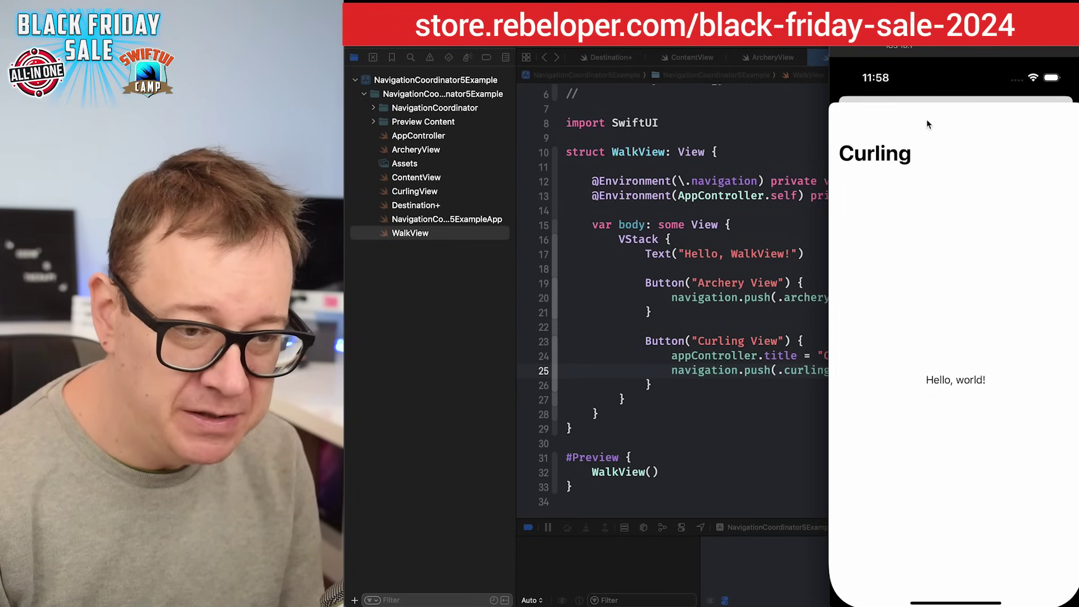
{"action": "left_click_drag", "start_coordinate": [927, 123], "coordinate": [935, 472]}
{"action": "key", "text": "super+Tab"}
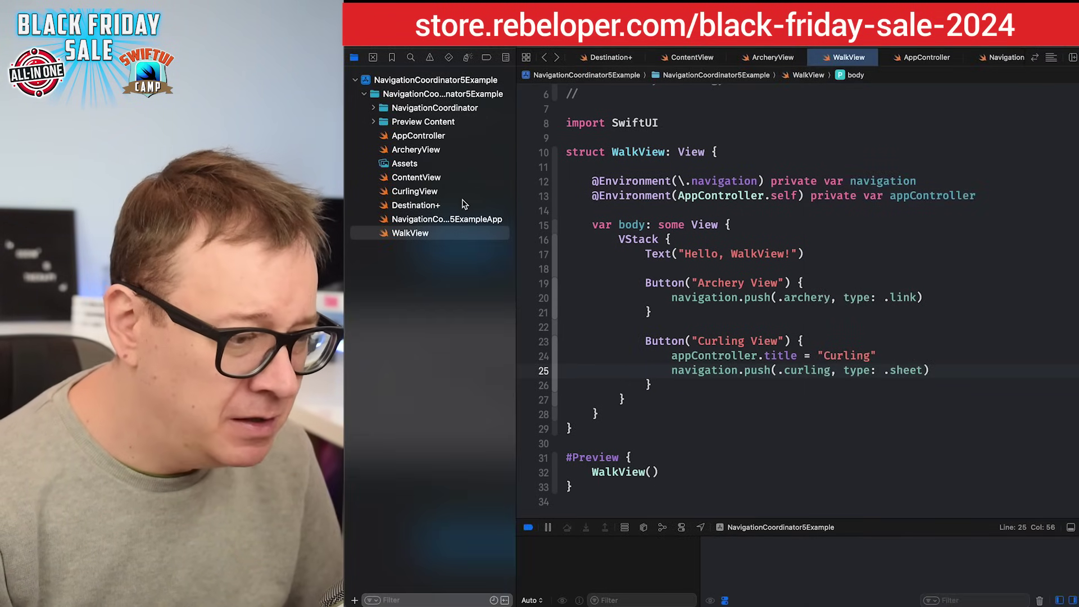
- Copy the Pop button block from ArcheryView into CurlingView after the Text line and run
{"action": "left_click", "coordinate": [420, 150]}
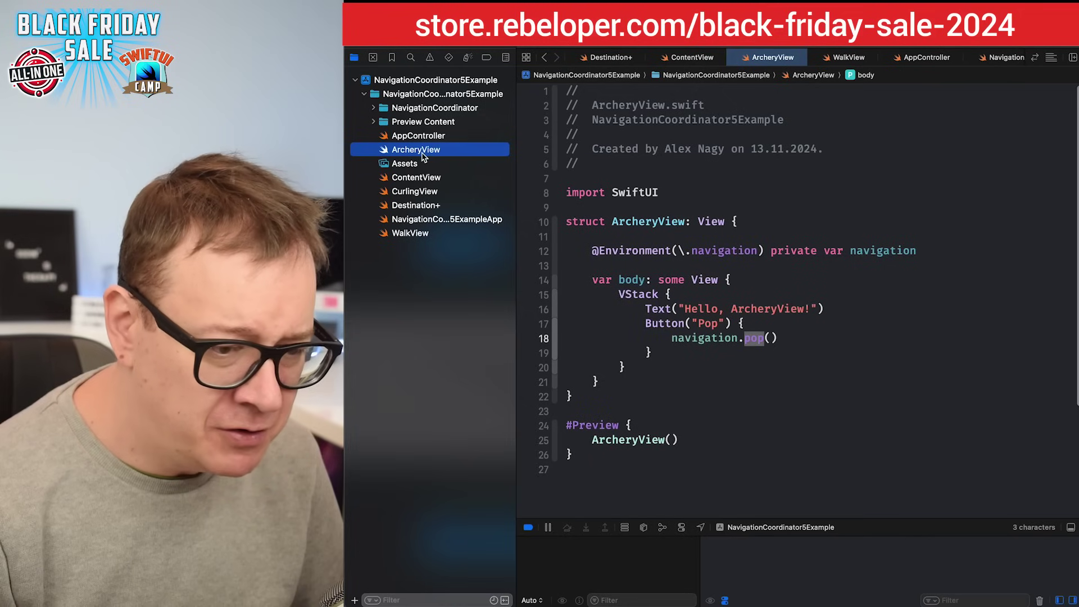
{"action": "left_click_drag", "start_coordinate": [645, 323], "coordinate": [650, 348]}
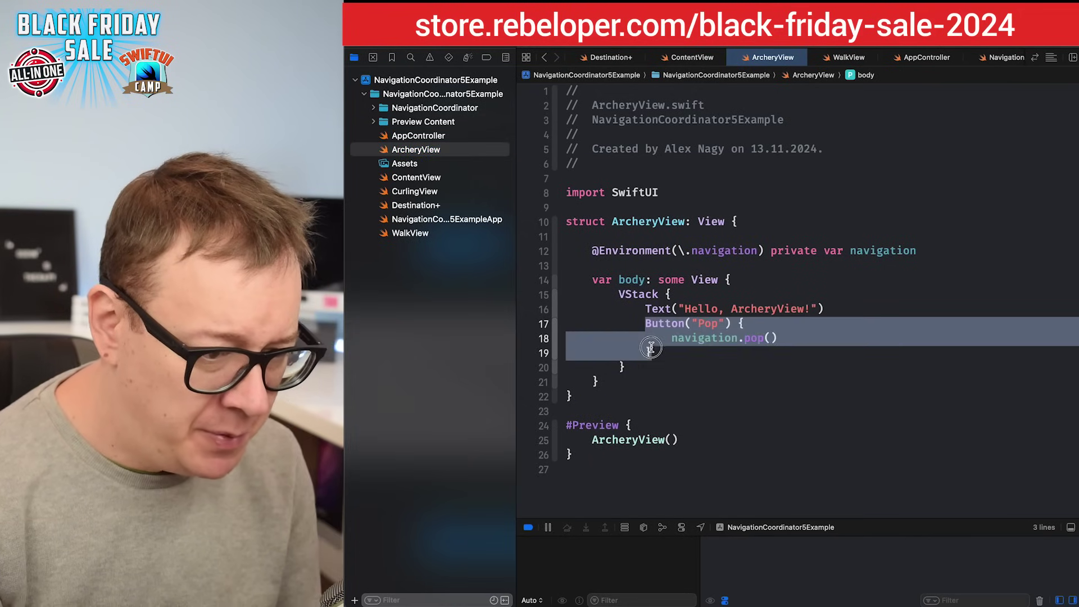
{"action": "left_click", "coordinate": [433, 193]}
{"action": "left_click", "coordinate": [805, 311]}
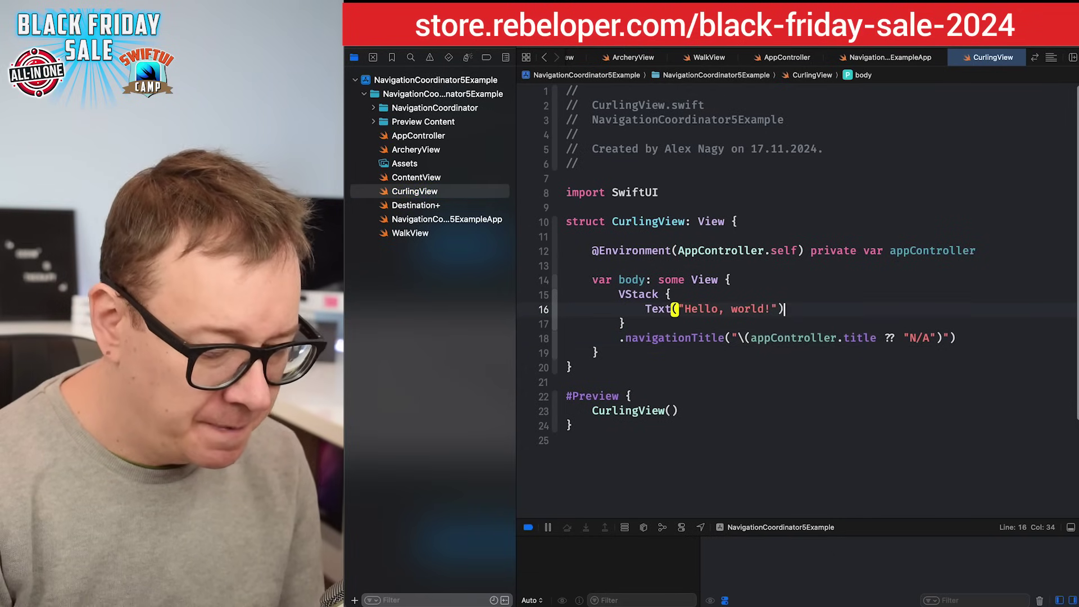
{"action": "key", "text": "Return"}
{"action": "type", "text": "Button(\"Pop\") {     navigation.pop() }"}
{"action": "key", "text": "super+r"}
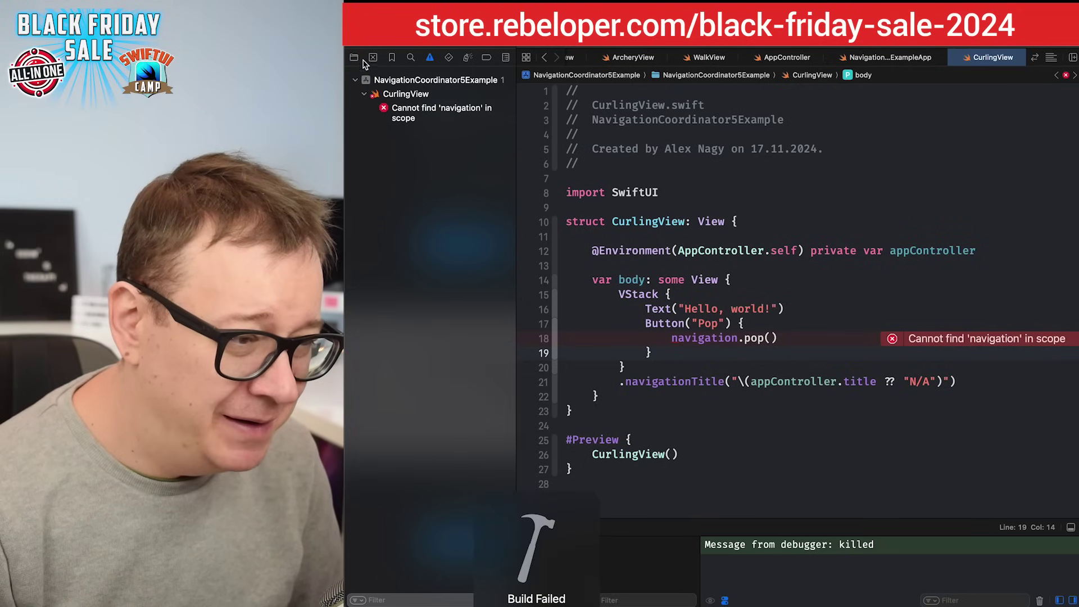
{"action": "left_click", "coordinate": [356, 59]}
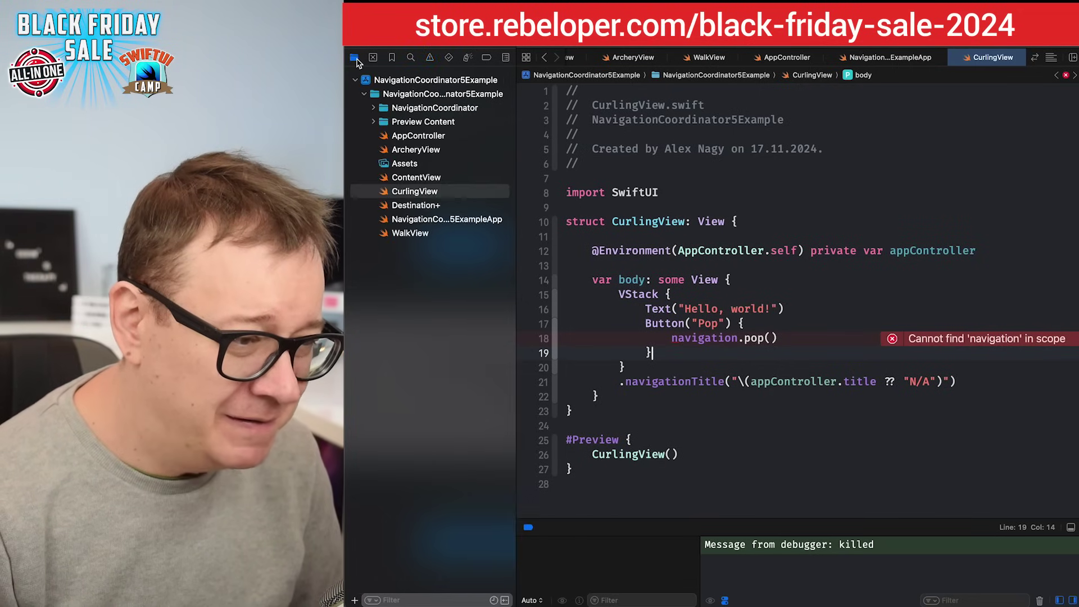
{"action": "left_click", "coordinate": [443, 151]}
{"action": "left_click_drag", "start_coordinate": [593, 250], "coordinate": [928, 248]}
{"action": "key", "text": "super+c"}
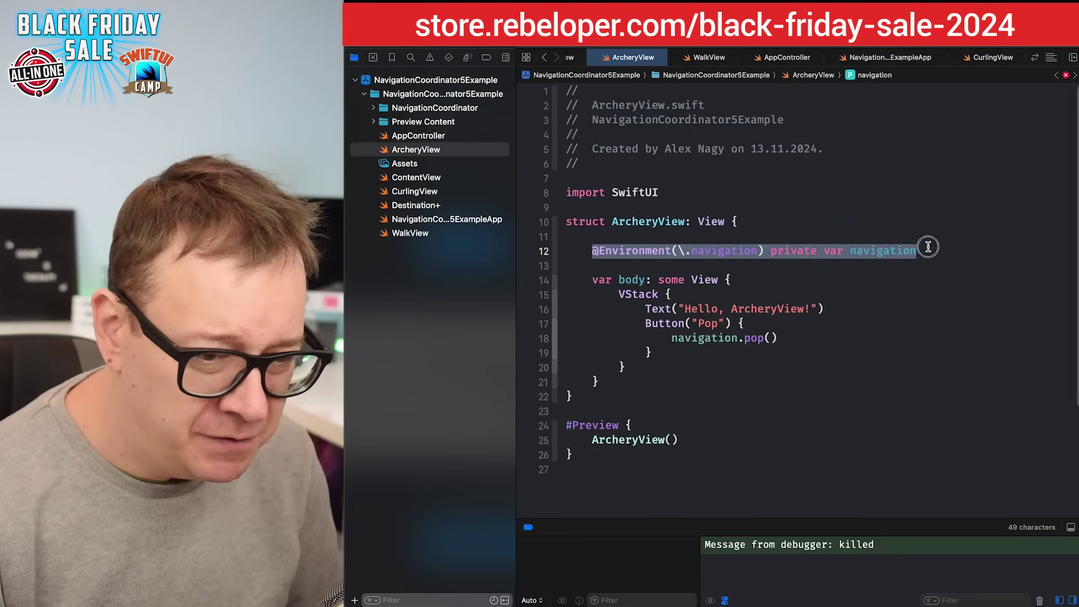
{"action": "left_click", "coordinate": [426, 191]}
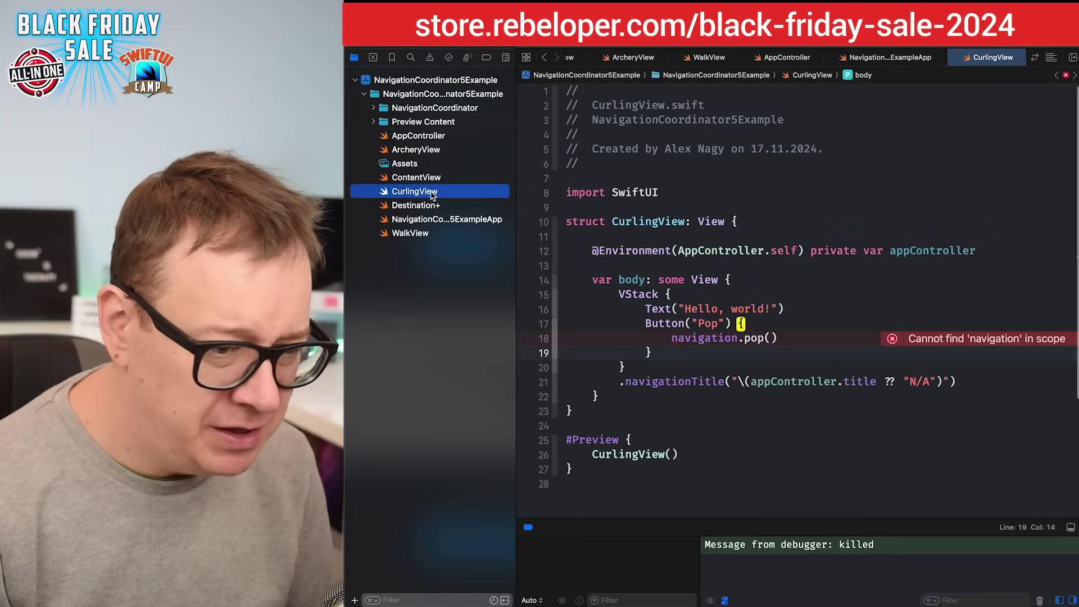
{"action": "left_click", "coordinate": [818, 236]}
{"action": "key", "text": "Return"}
{"action": "key", "text": "super+v"}
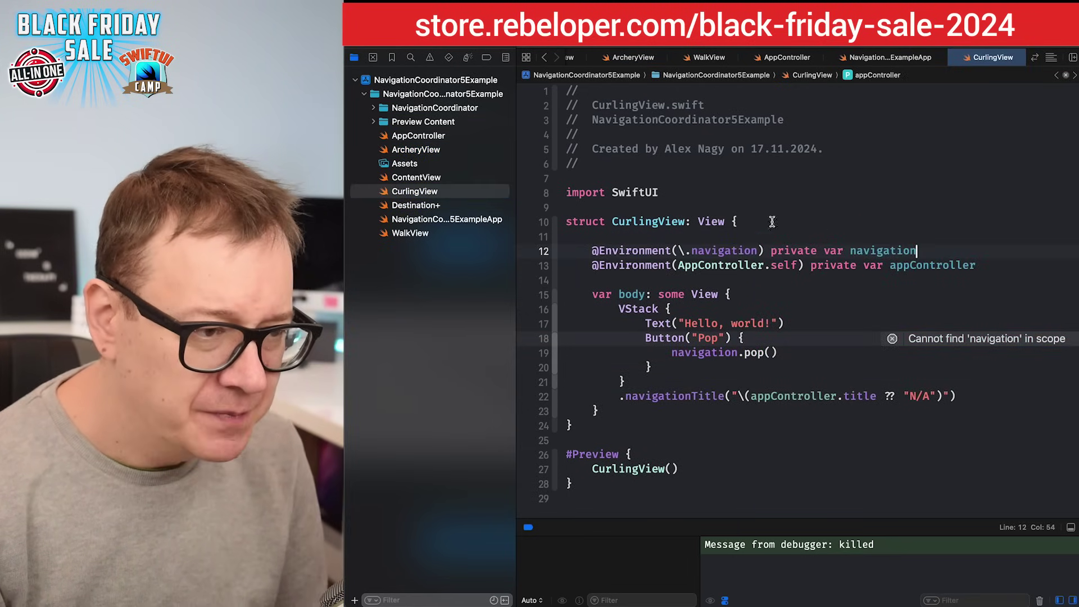
{"action": "key", "text": "super+b"}
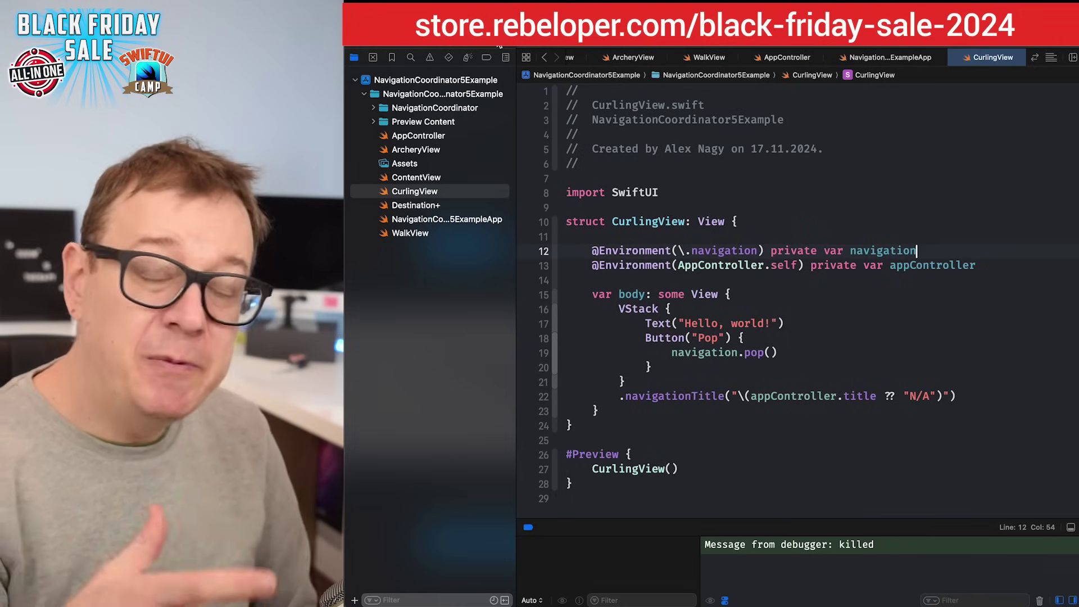
{"action": "key", "text": "super+r"}
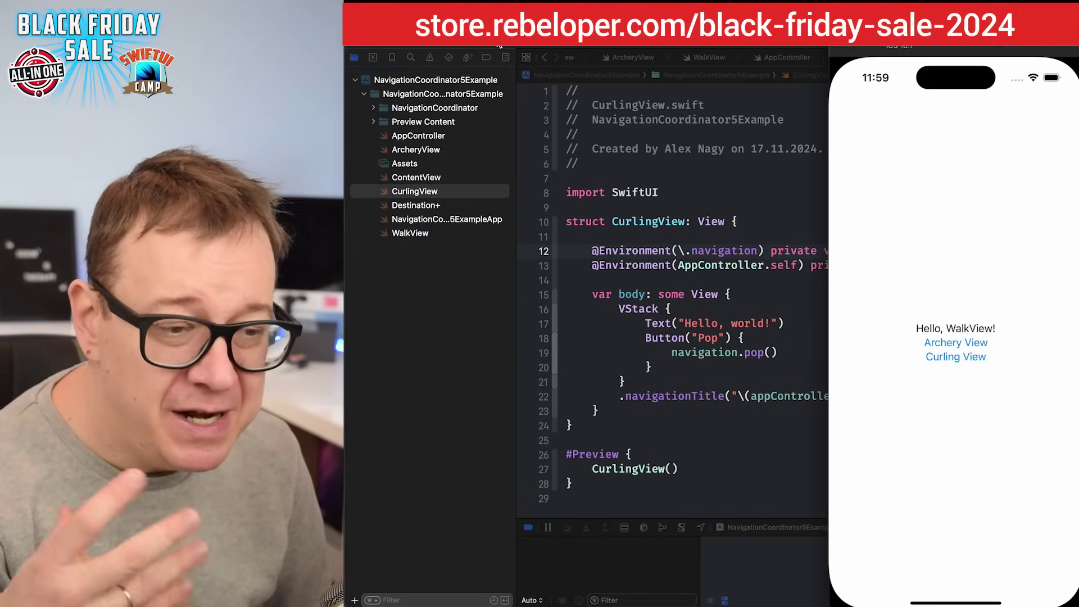
{"action": "left_click", "coordinate": [959, 358]}
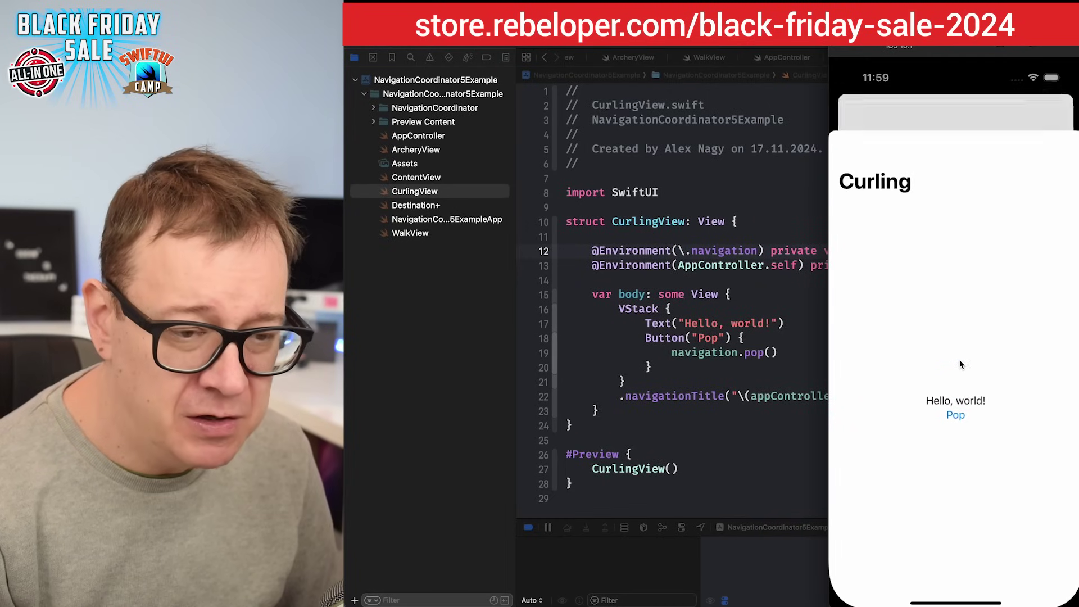
{"action": "left_click", "coordinate": [959, 387]}
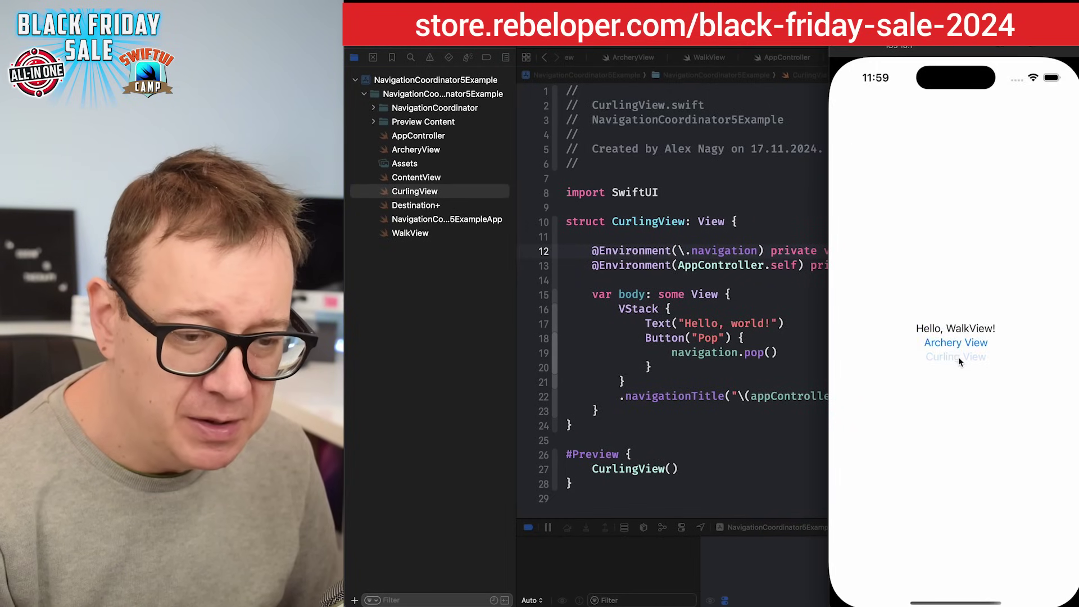
{"action": "left_click", "coordinate": [958, 357]}
{"action": "left_click_drag", "start_coordinate": [946, 120], "coordinate": [946, 295]}
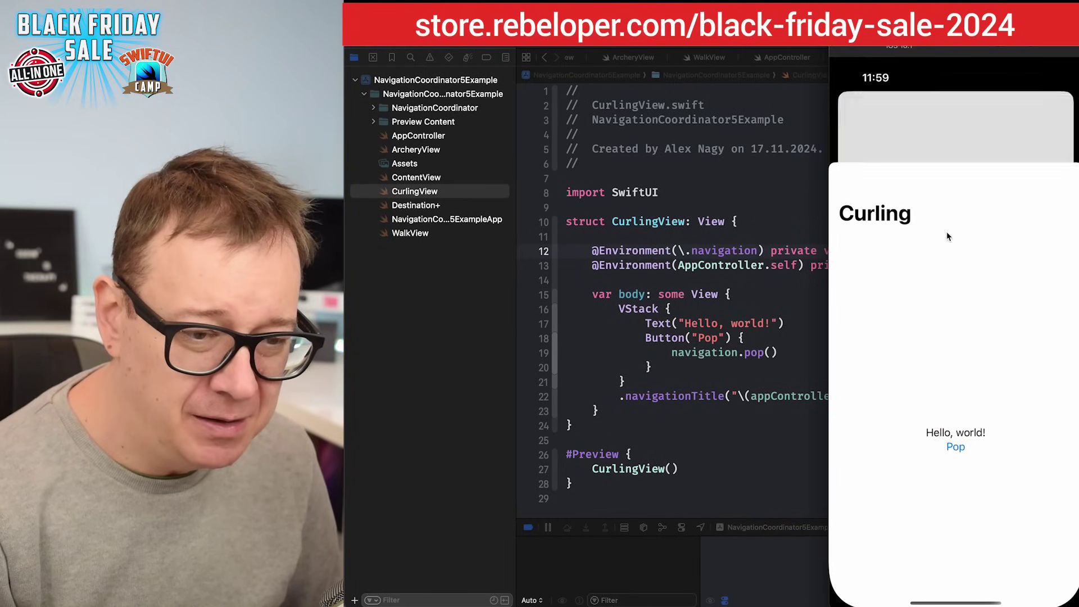
{"action": "left_click", "coordinate": [959, 343]}
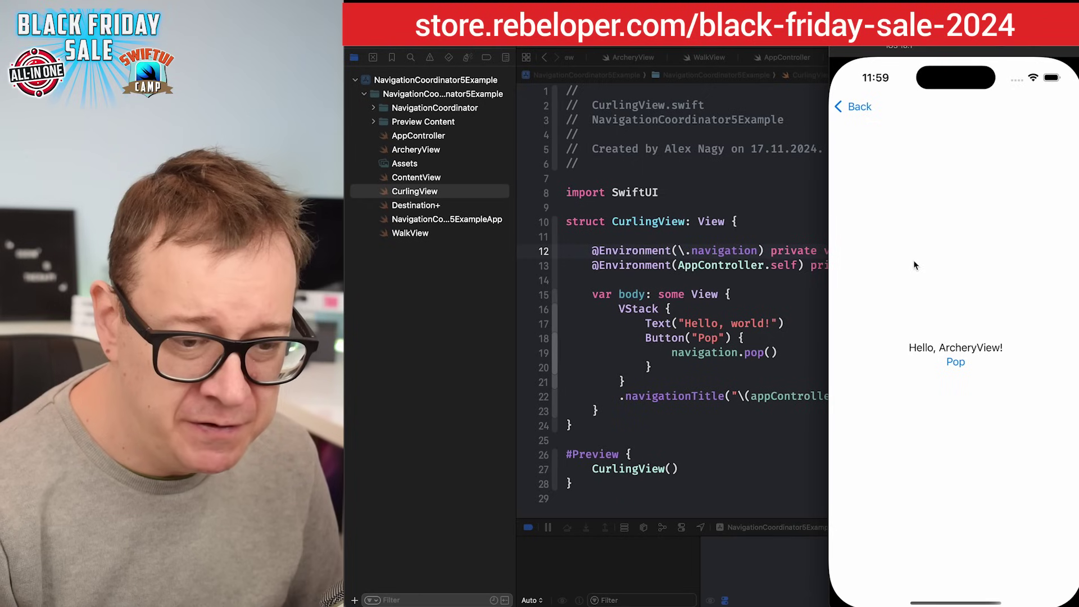
{"action": "left_click", "coordinate": [956, 365]}
{"action": "left_click", "coordinate": [957, 359]}
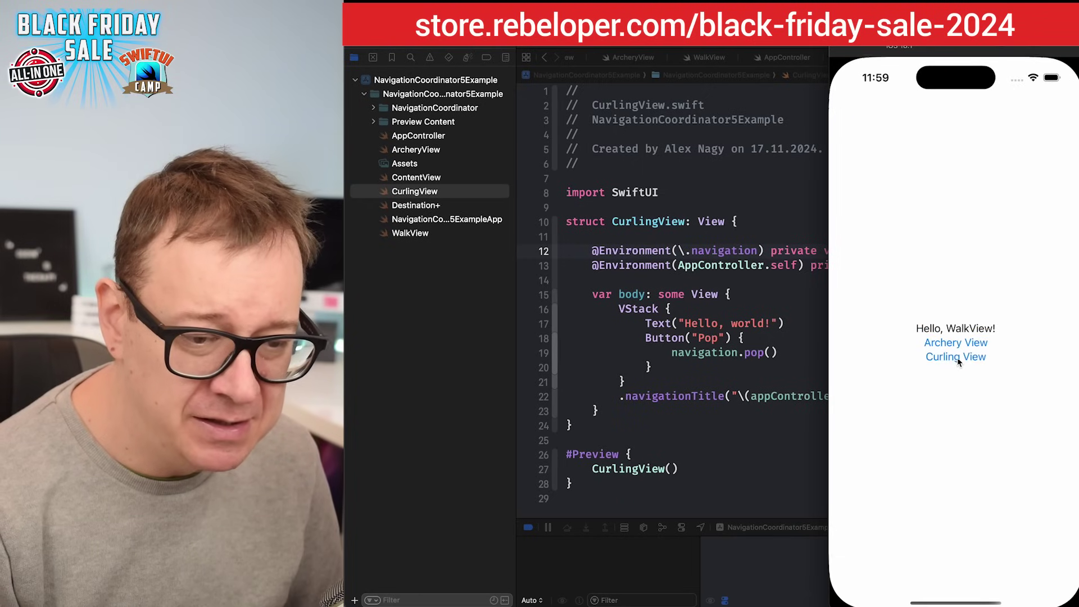
{"action": "left_click_drag", "start_coordinate": [921, 132], "coordinate": [918, 270]}
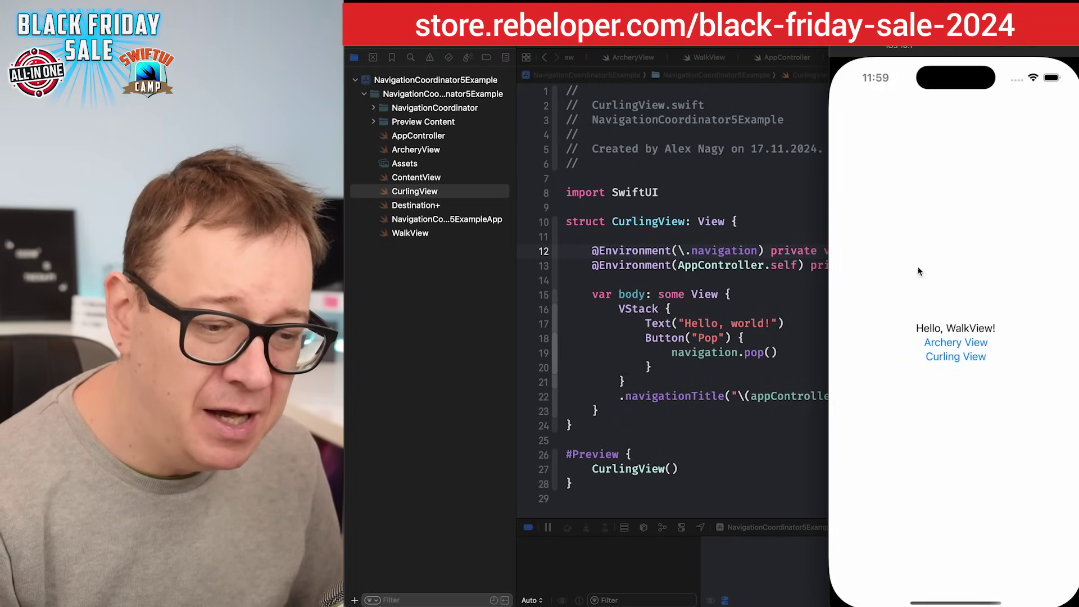
{"action": "left_click", "coordinate": [750, 348]}
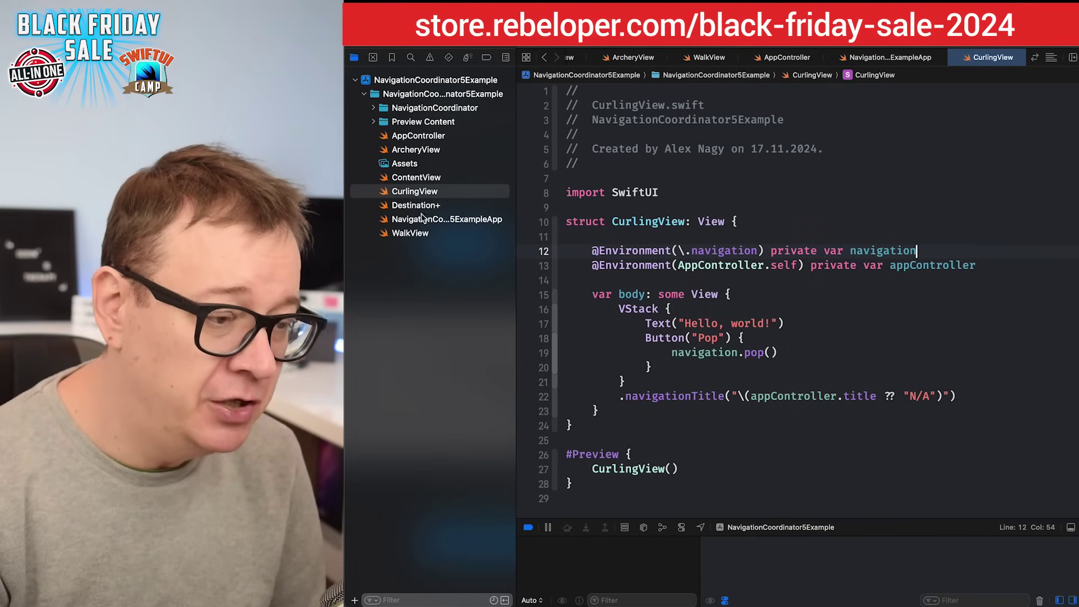
{"action": "left_click", "coordinate": [445, 137]}
{"action": "double_click", "coordinate": [632, 222]}
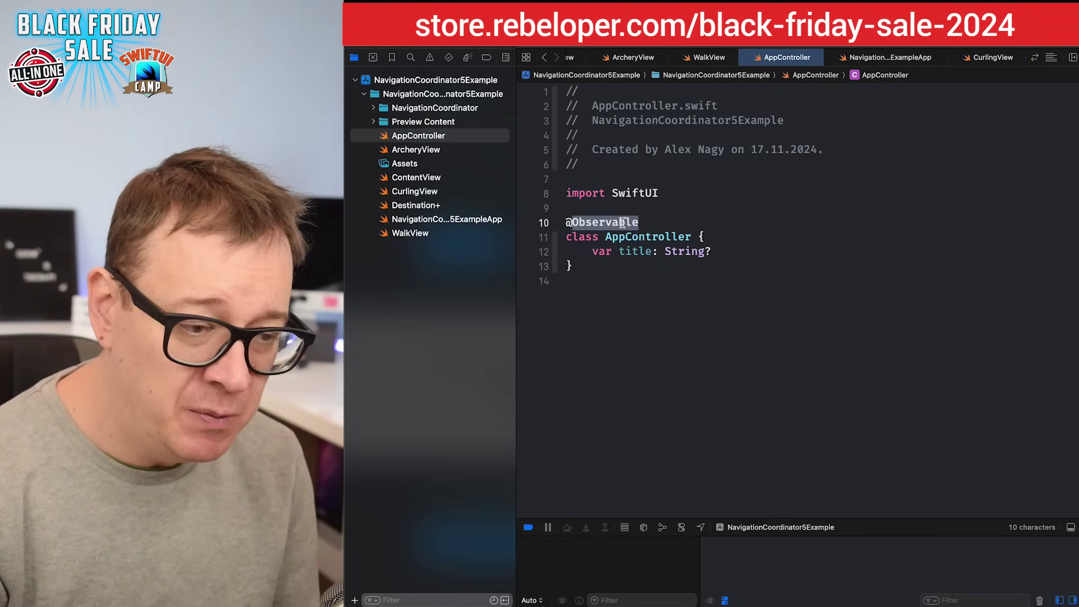
{"action": "double_click", "coordinate": [635, 251]}
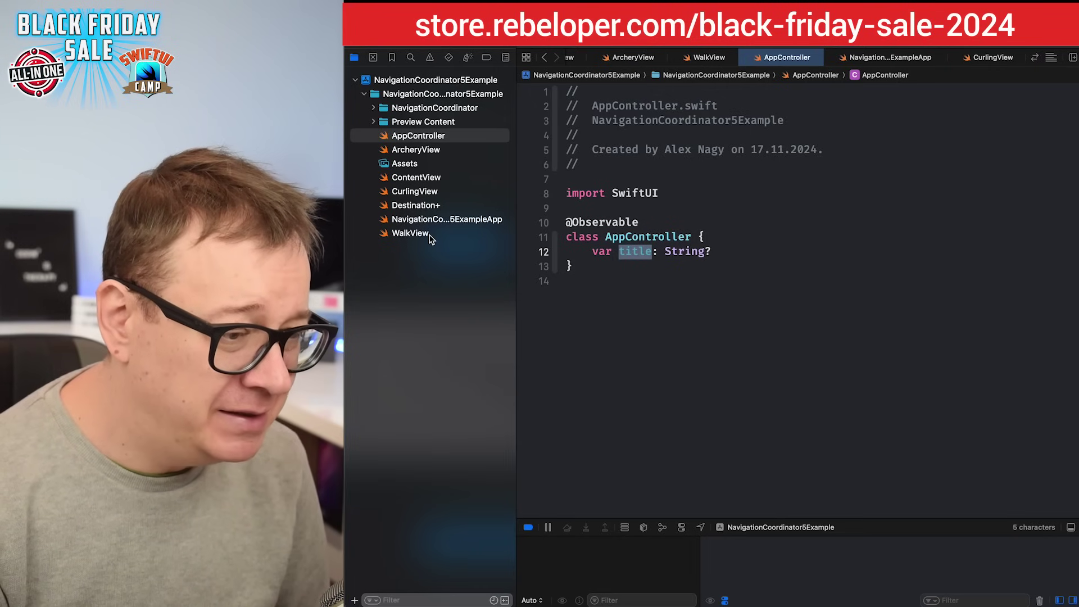
{"action": "left_click", "coordinate": [410, 233]}
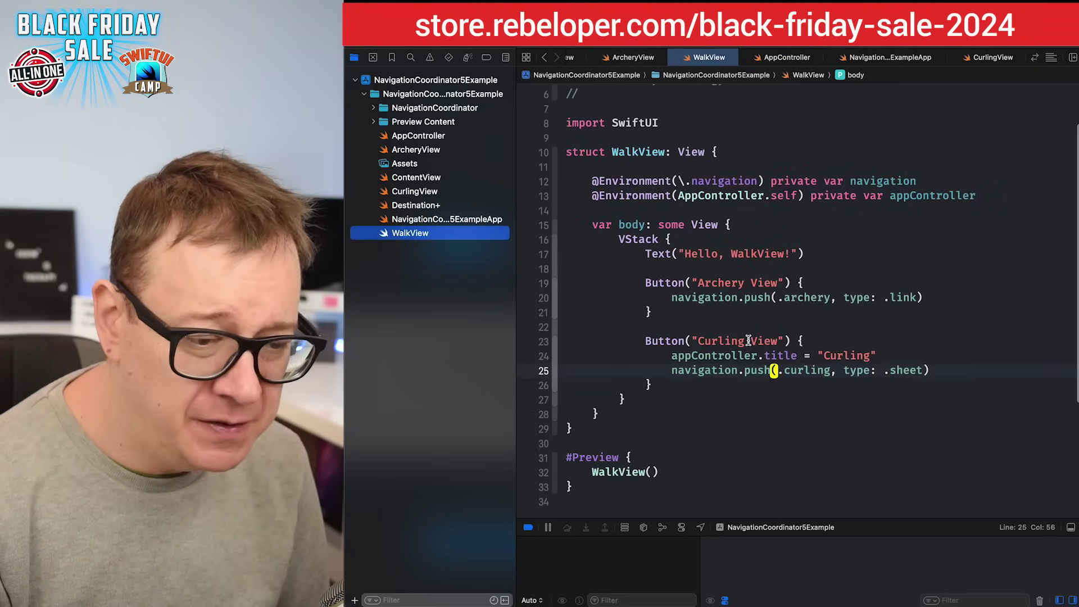
{"action": "left_click_drag", "start_coordinate": [671, 357], "coordinate": [947, 367]}
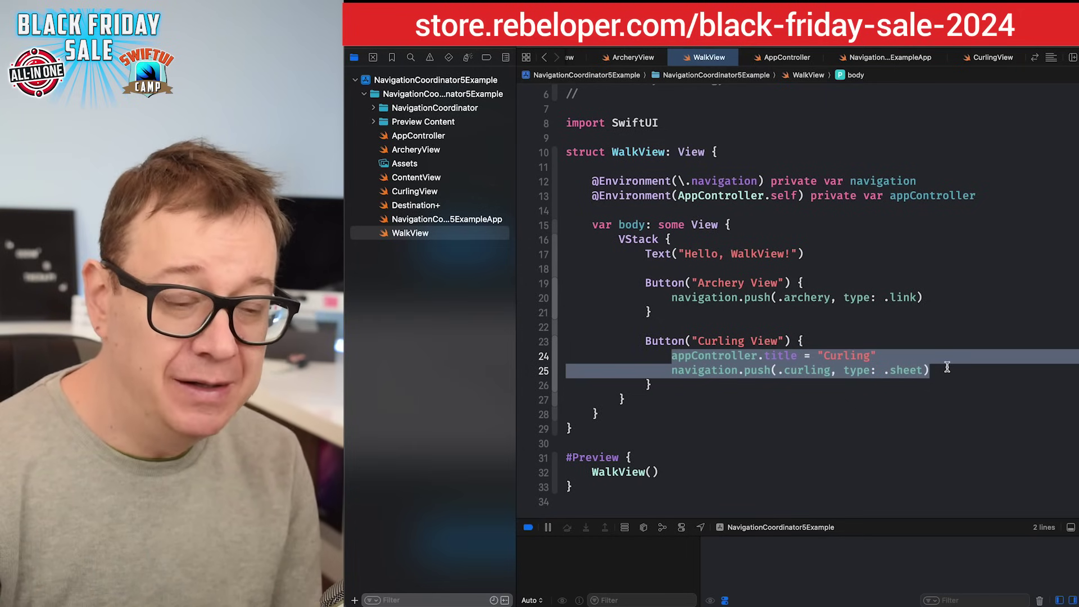
{"action": "left_click", "coordinate": [885, 357]}
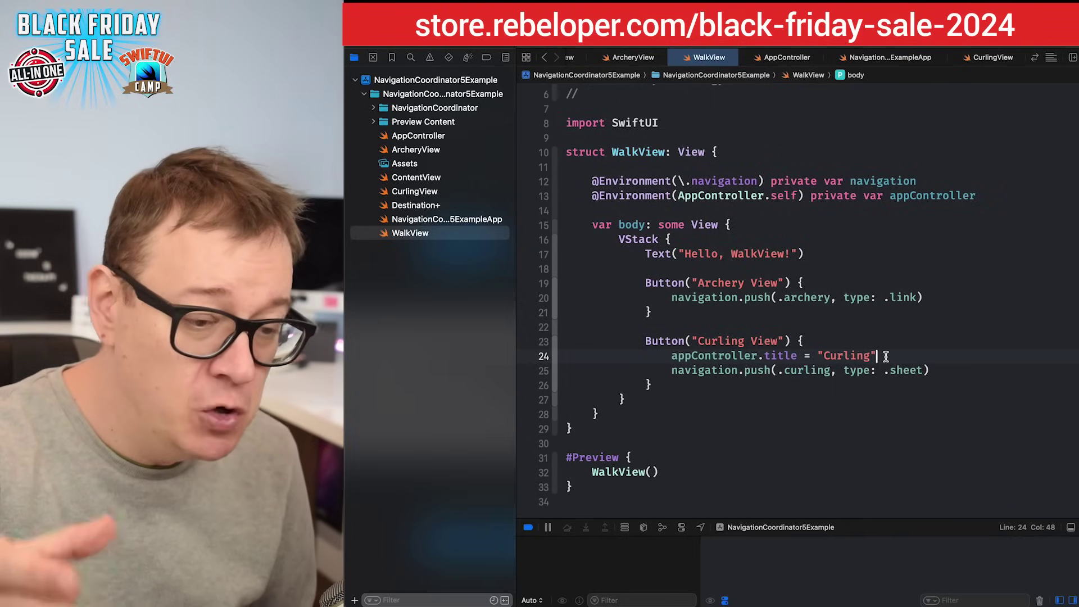
{"action": "left_click", "coordinate": [447, 192]}
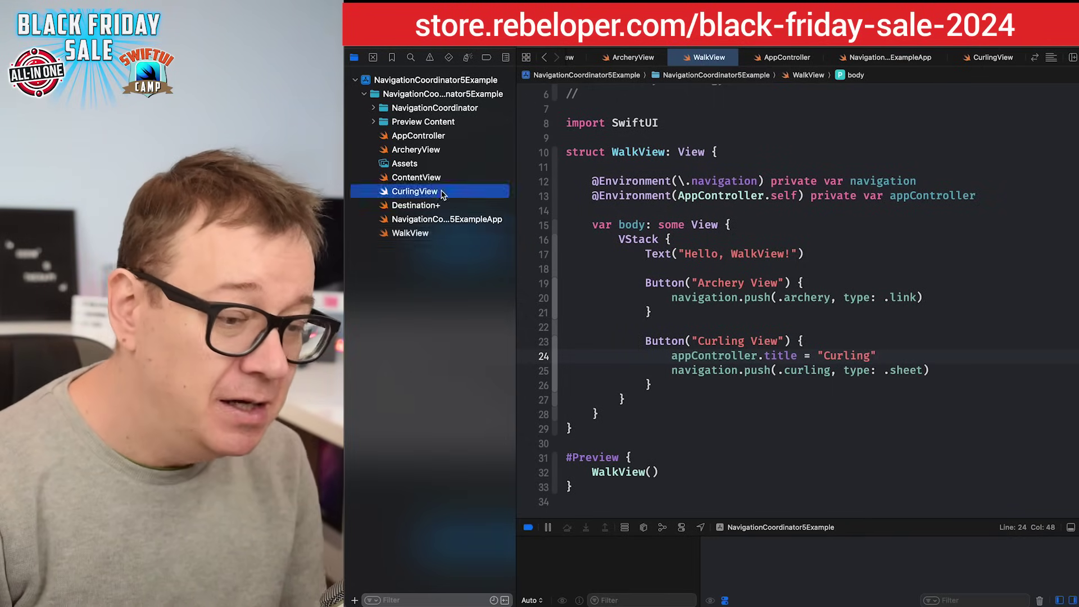
{"action": "double_click", "coordinate": [910, 265]}
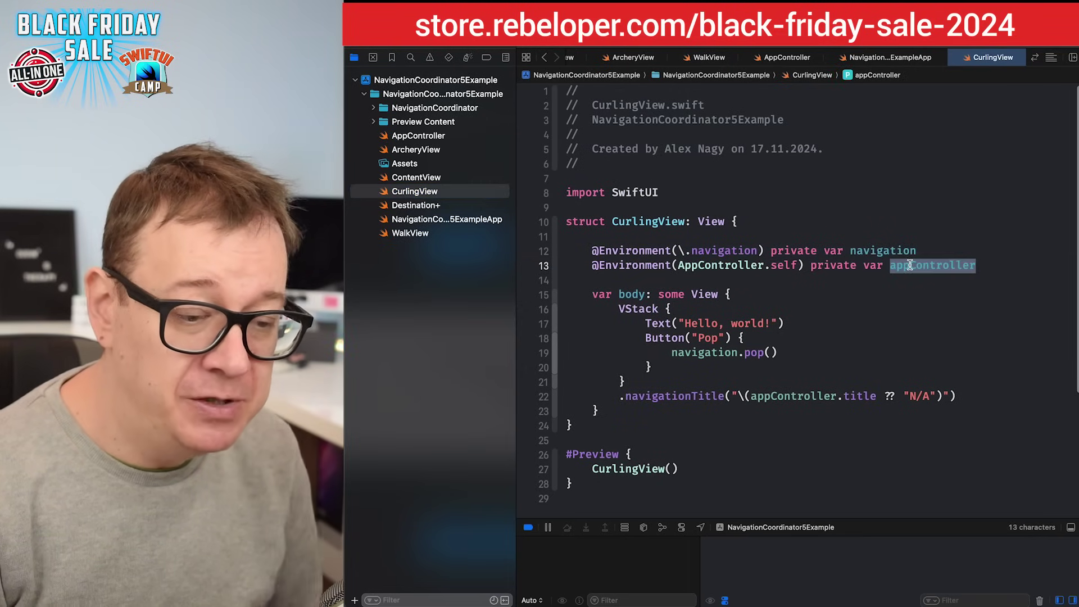
{"action": "double_click", "coordinate": [861, 396]}
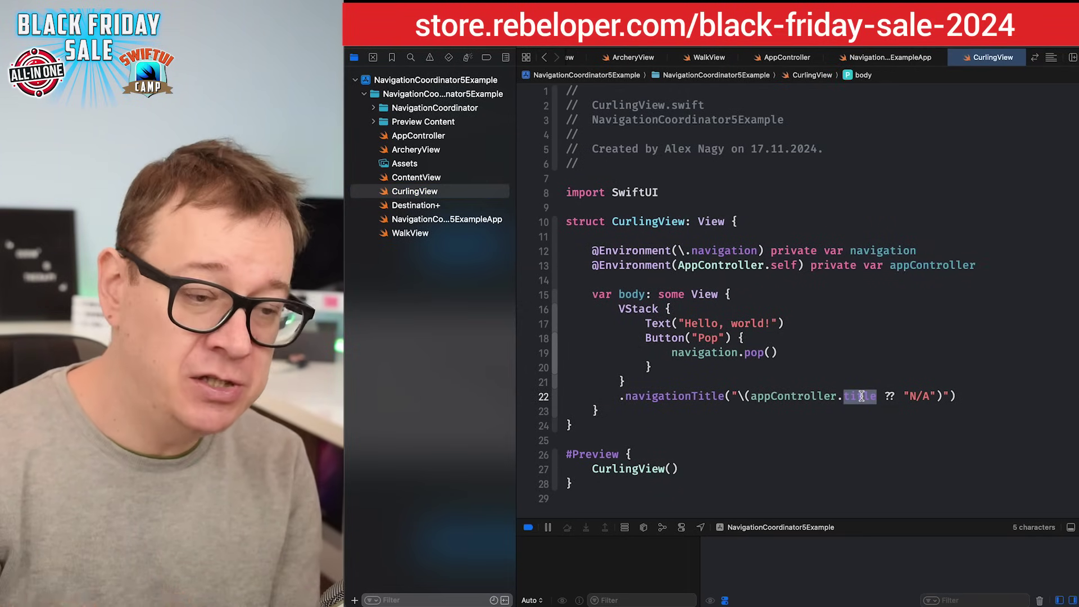
{"action": "left_click", "coordinate": [753, 223]}
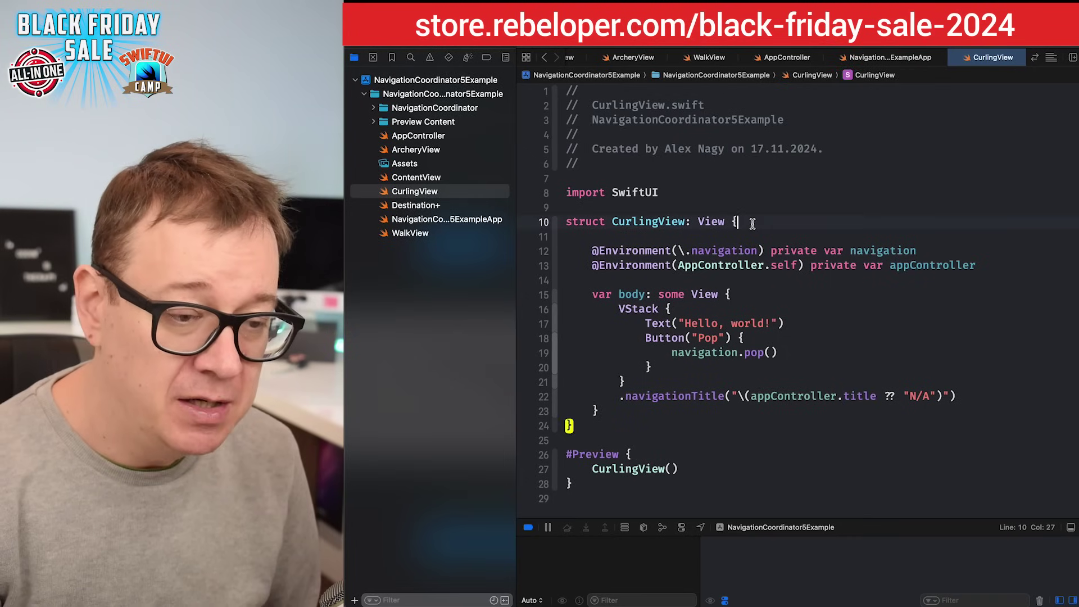